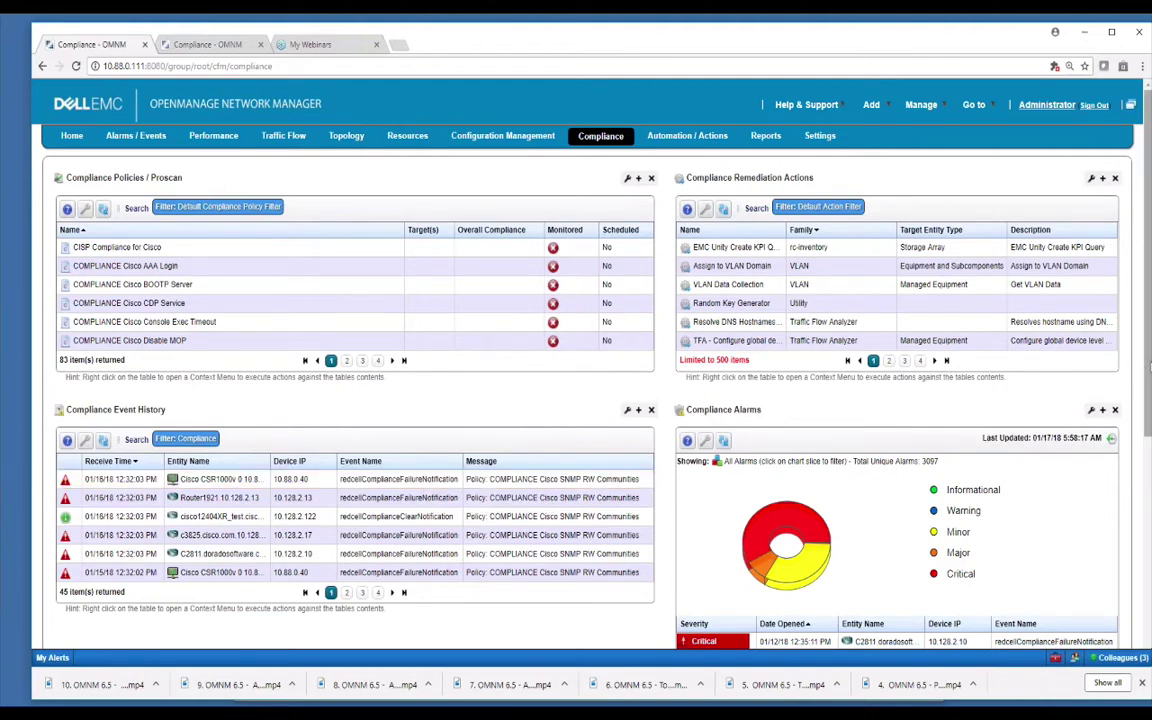
Review the new schedule types offered for the first entry under Compliance Schedules
{"action": "left_click_drag", "start_coordinate": [1150, 367], "coordinate": [1148, 497]}
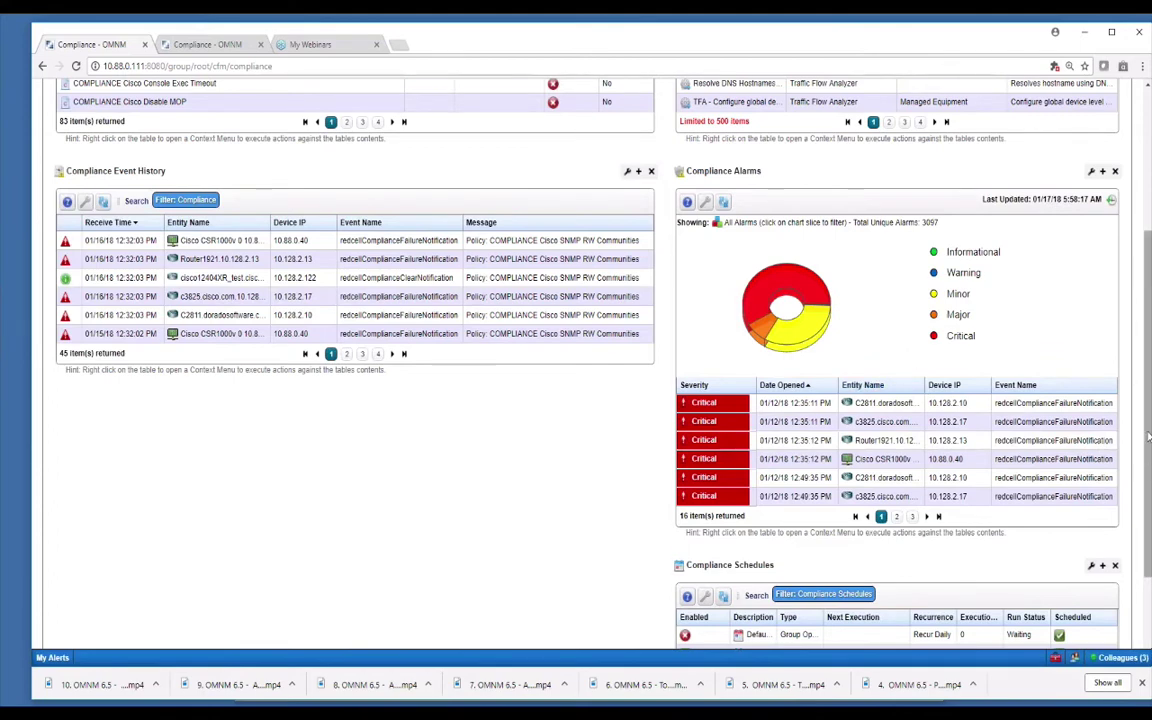
{"action": "scroll", "coordinate": [1148, 437], "scroll_direction": "down", "scroll_amount": 2}
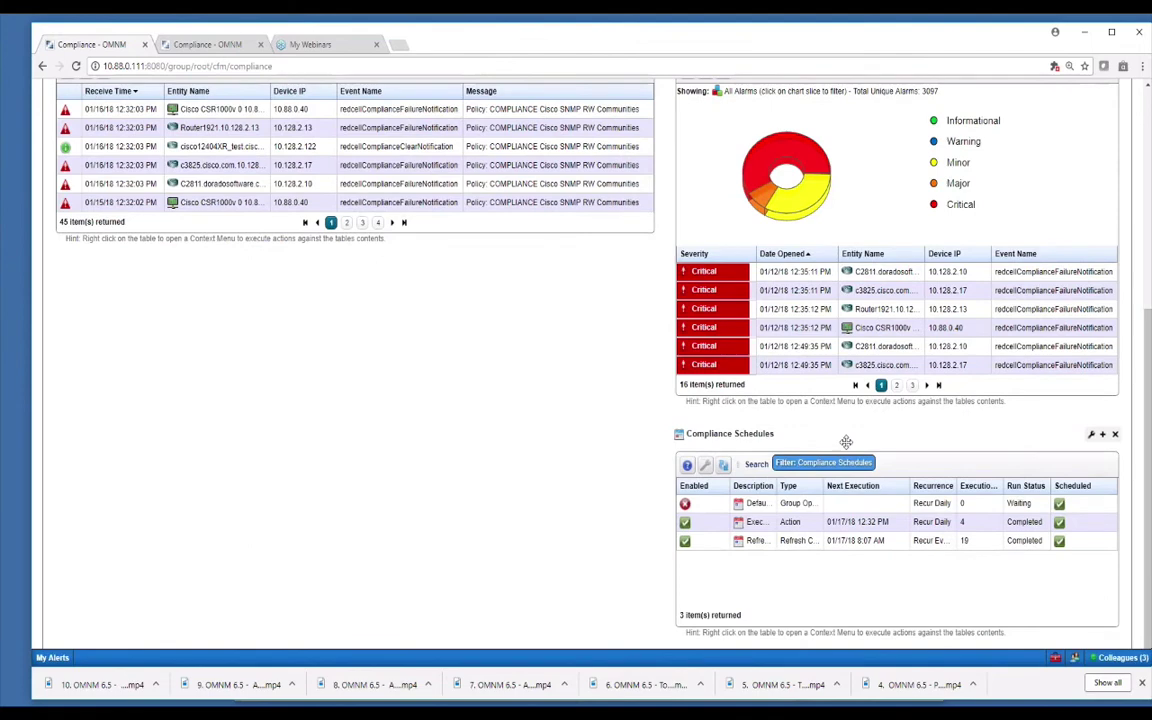
{"action": "left_click", "coordinate": [788, 505]}
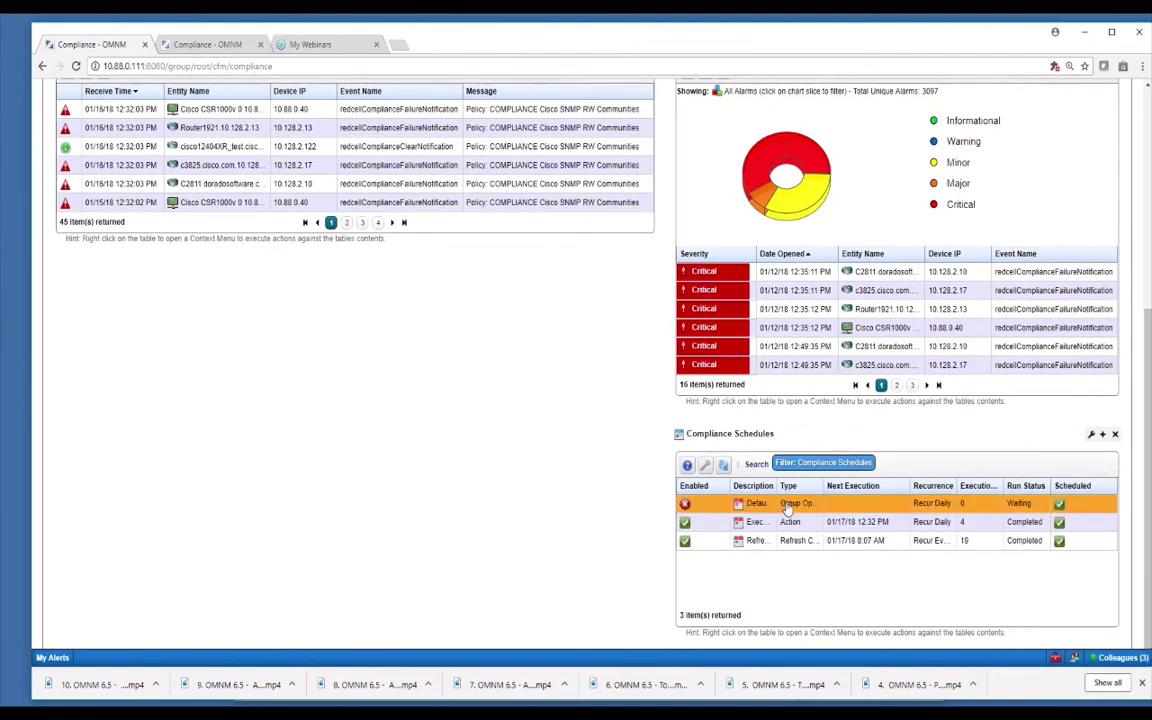
{"action": "right_click", "coordinate": [787, 508]}
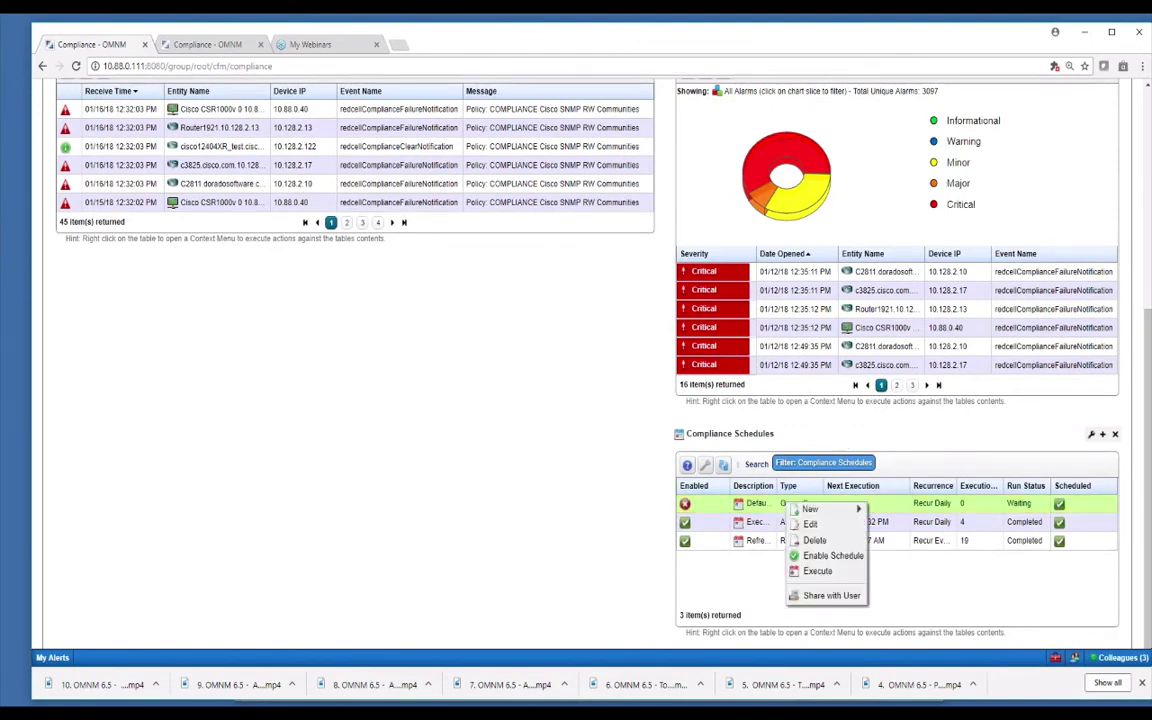
{"action": "mouse_move", "coordinate": [825, 515]}
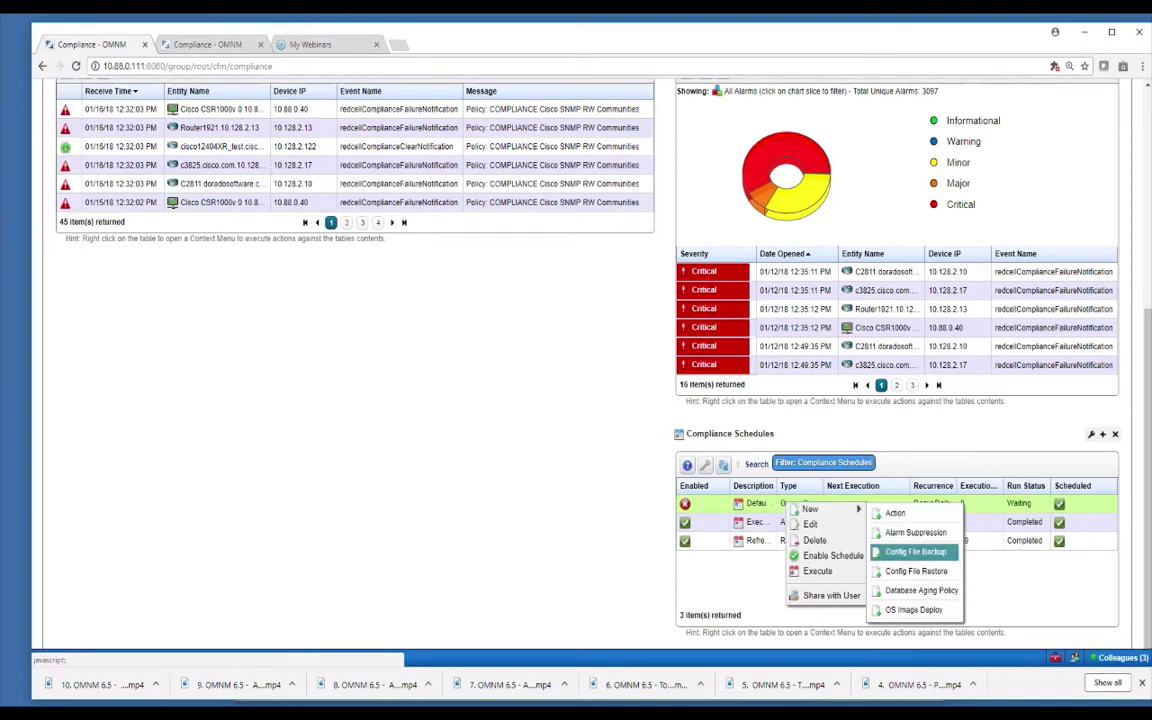
{"action": "left_click", "coordinate": [916, 571]}
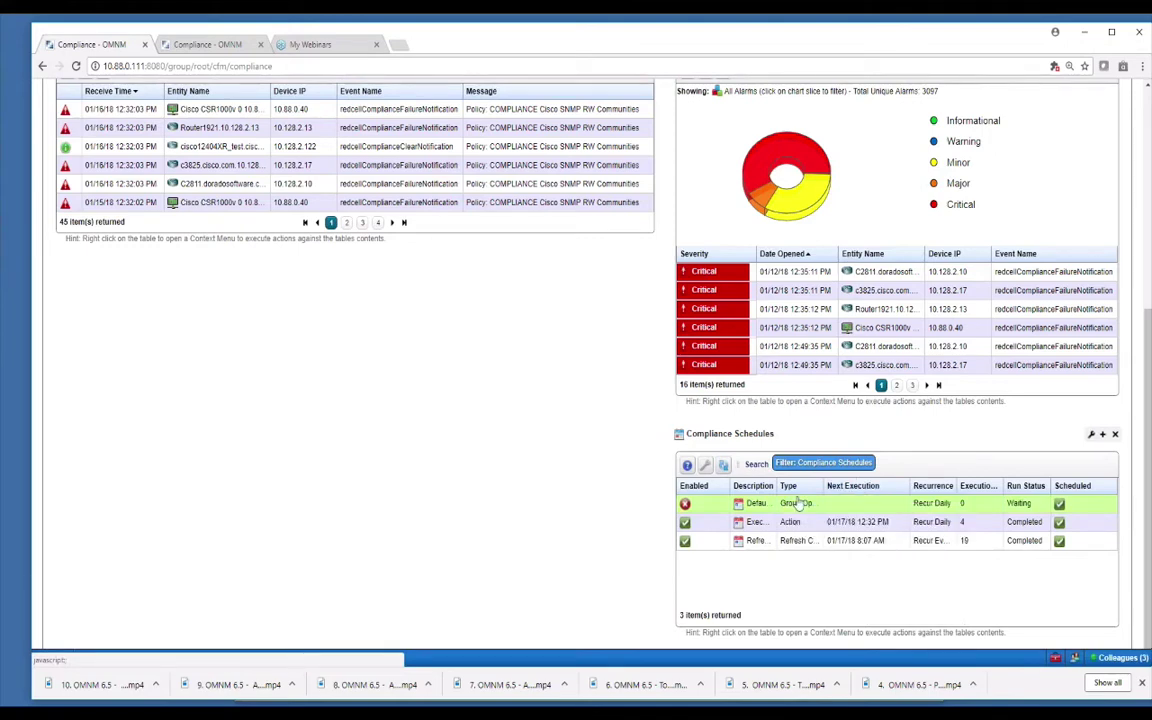
Sort the compliance schedules by Description and widen that column so the schedule names are readable
{"action": "left_click", "coordinate": [752, 486]}
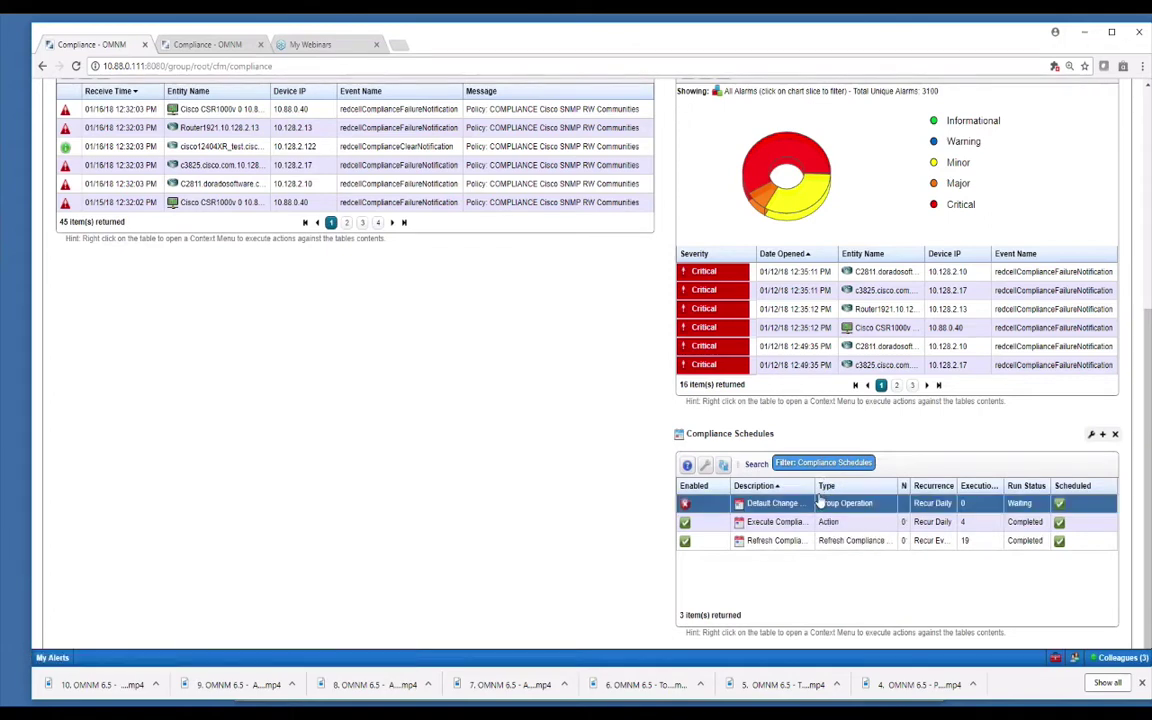
{"action": "left_click_drag", "start_coordinate": [812, 486], "coordinate": [866, 487]}
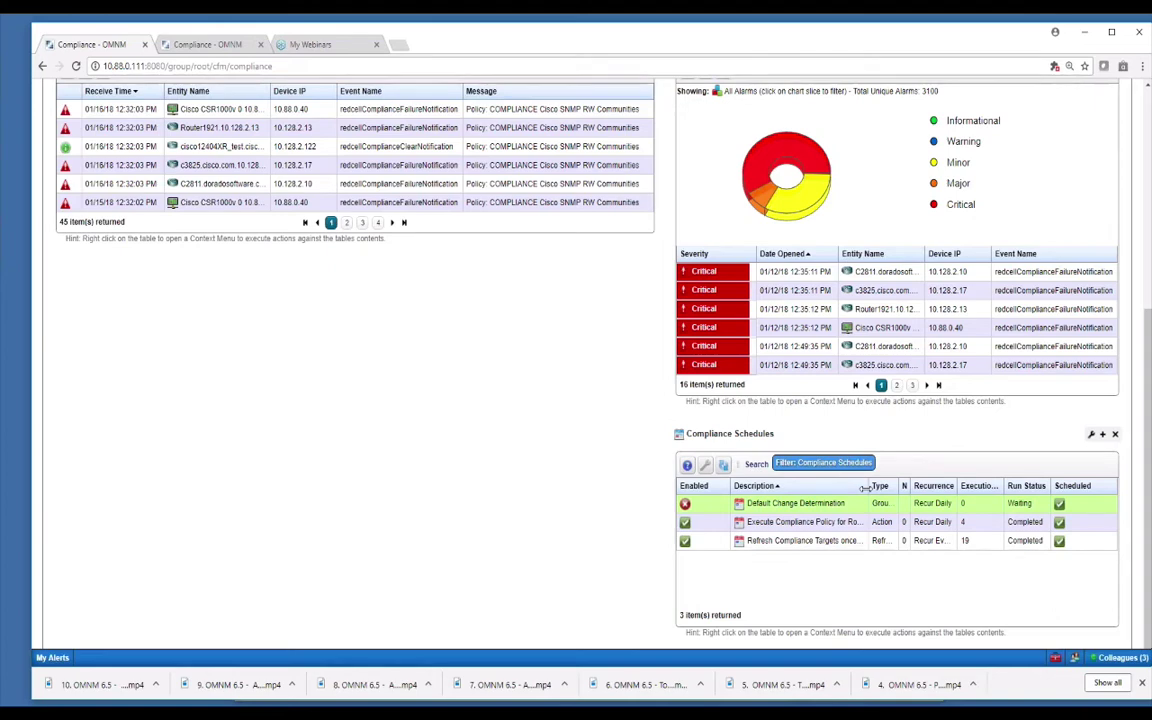
{"action": "left_click", "coordinate": [850, 505]}
{"action": "mouse_move", "coordinate": [937, 275]}
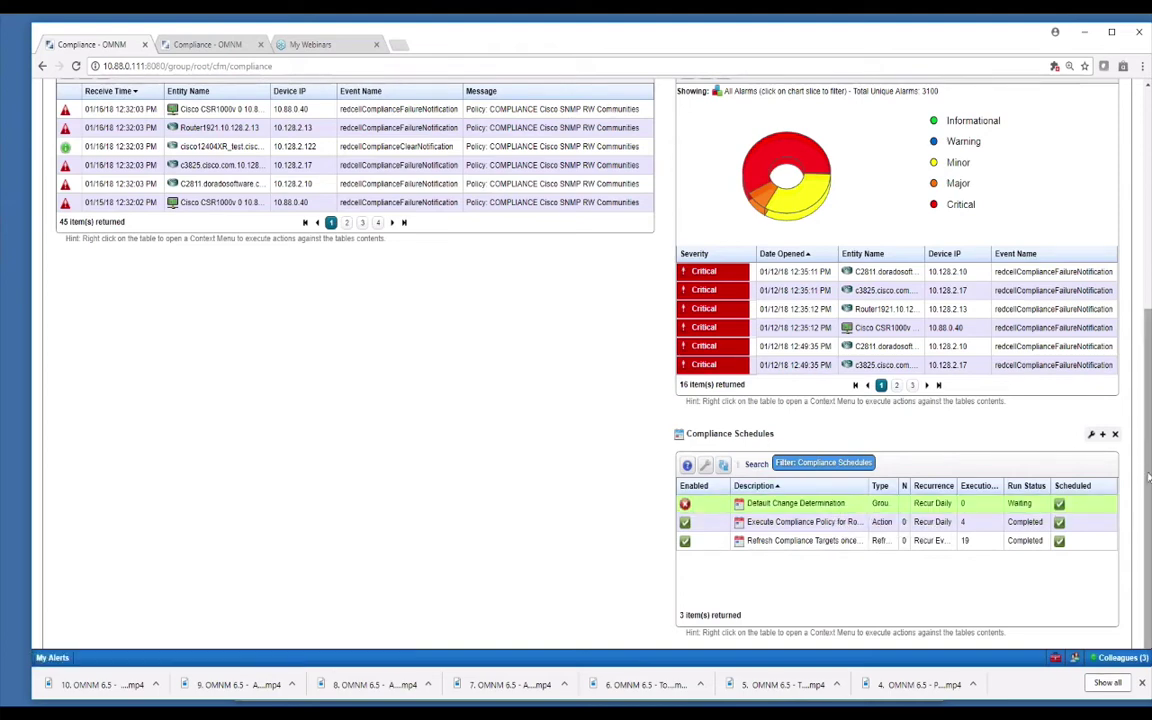
Search the Compliance Policies / Proscan list for "ssh"
{"action": "left_click_drag", "start_coordinate": [1149, 477], "coordinate": [1145, 435]}
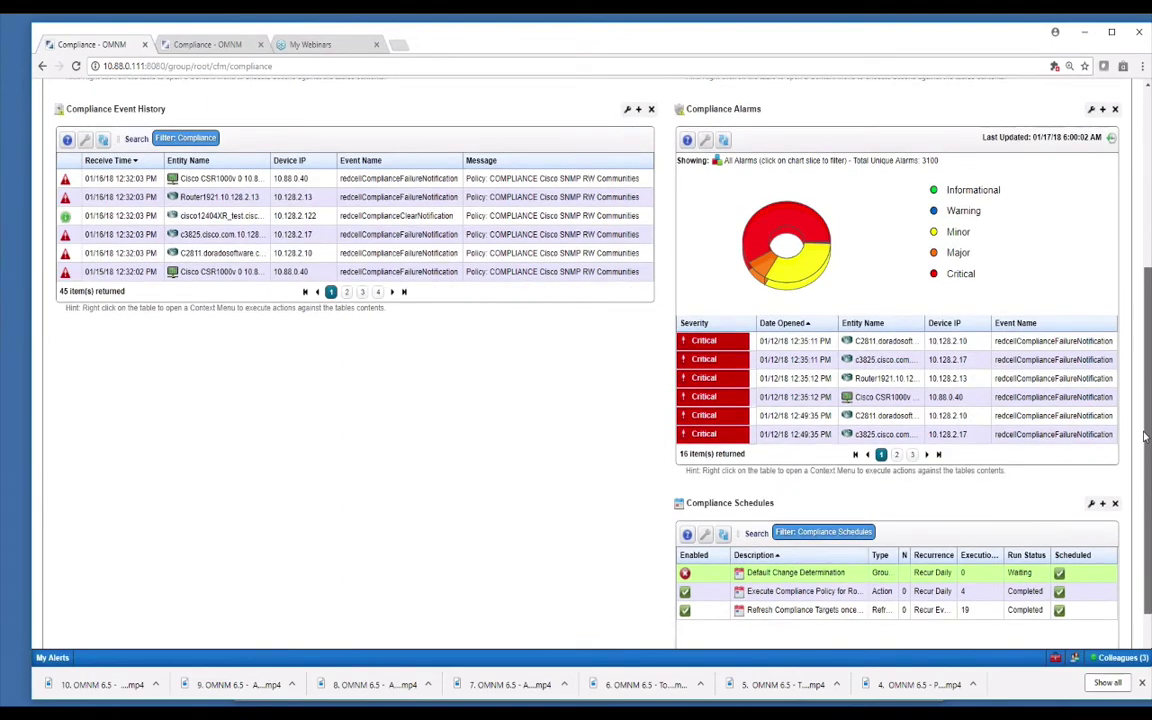
{"action": "left_click_drag", "start_coordinate": [1145, 425], "coordinate": [1130, 290]}
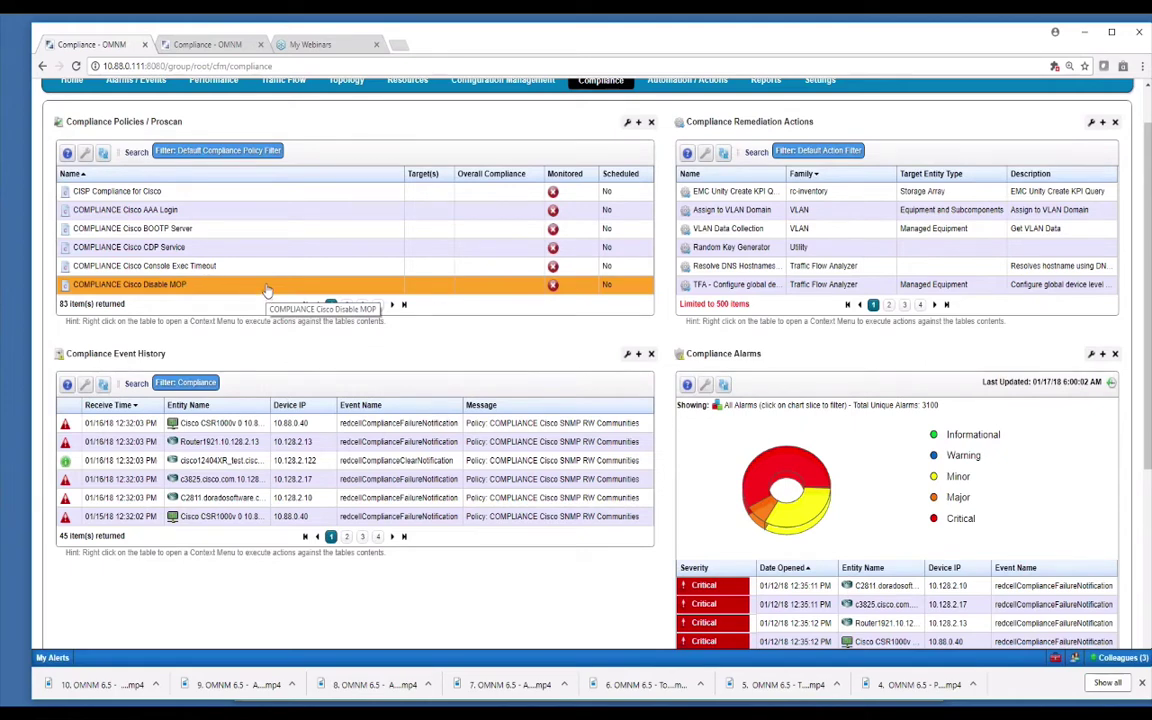
{"action": "left_click", "coordinate": [136, 152]}
{"action": "type", "text": "ssh"}
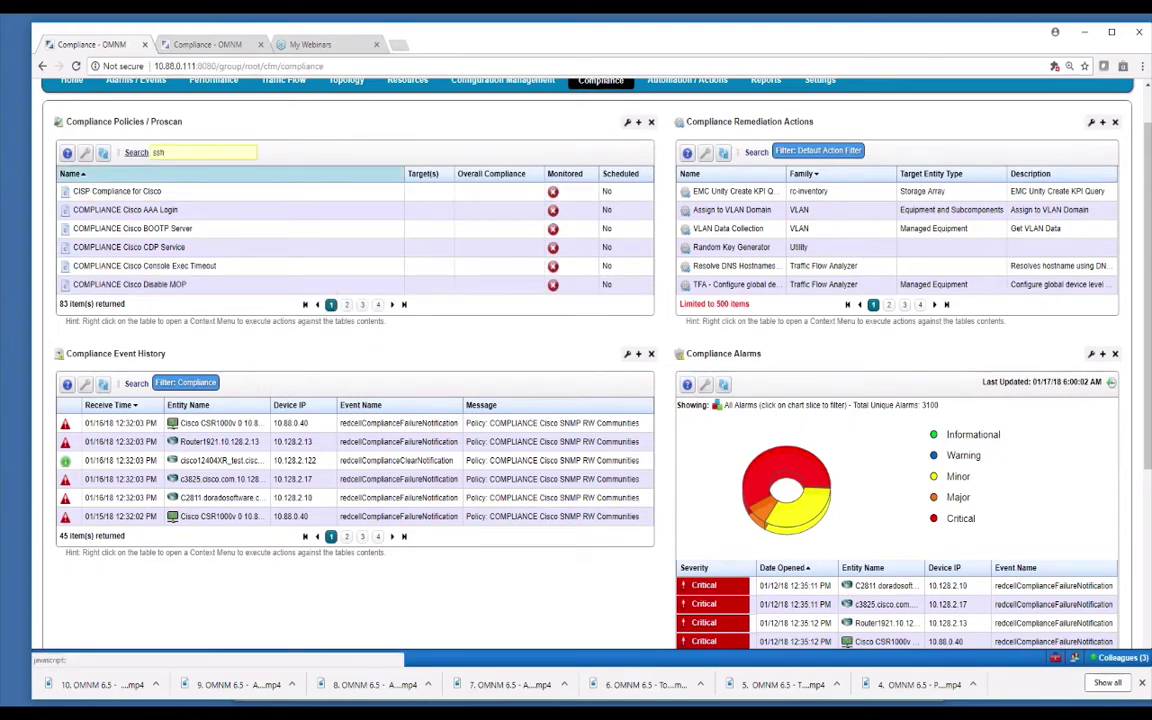
{"action": "key", "text": "Return"}
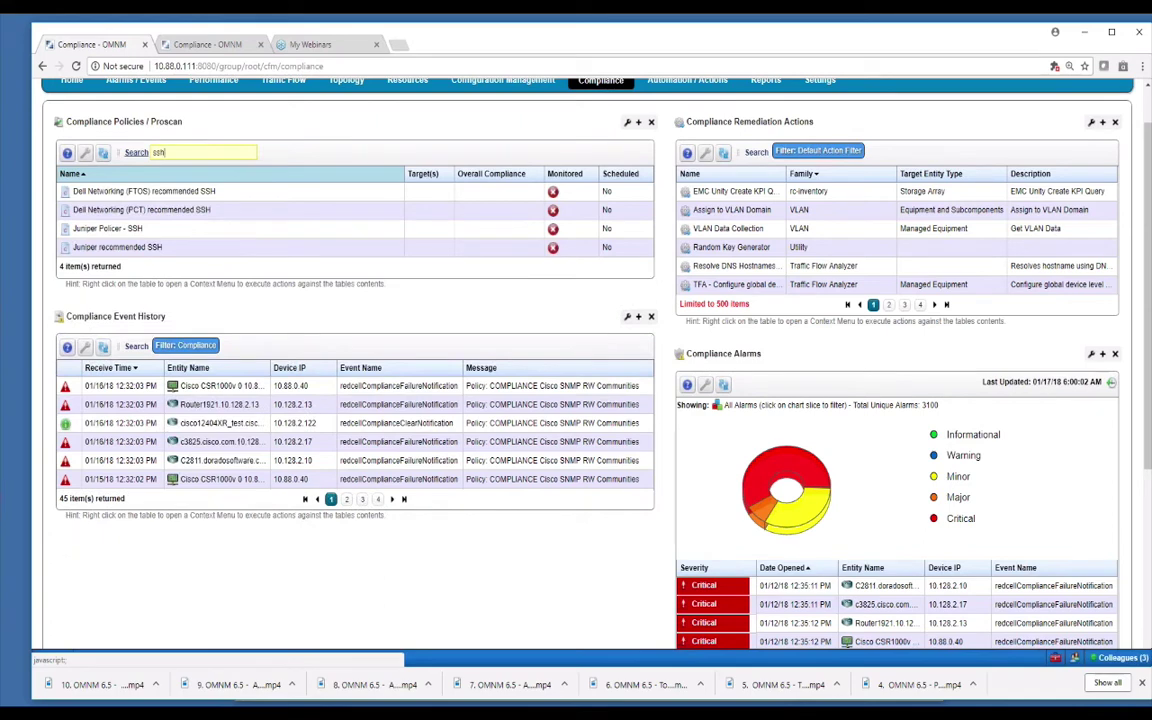
Open the Dell Networking (FTOS) recommended SSH policy for editing, preview the Adaptive CLI results input source, and return it to Device Backup
{"action": "right_click", "coordinate": [222, 197]}
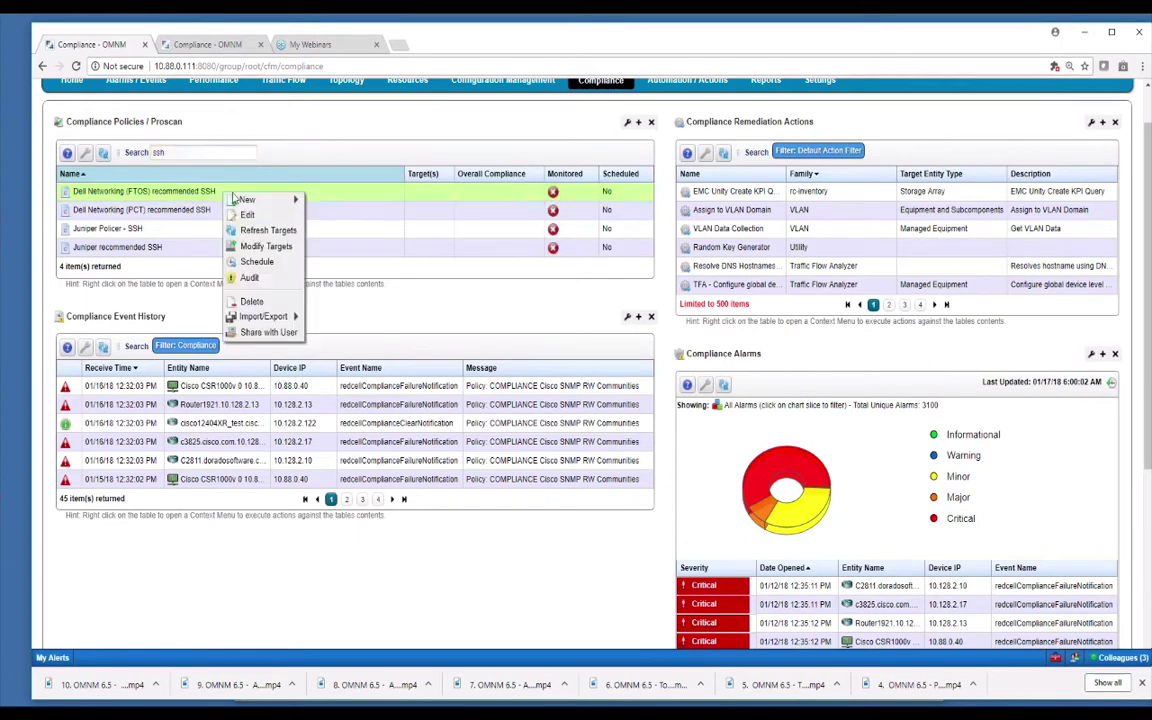
{"action": "left_click", "coordinate": [250, 216]}
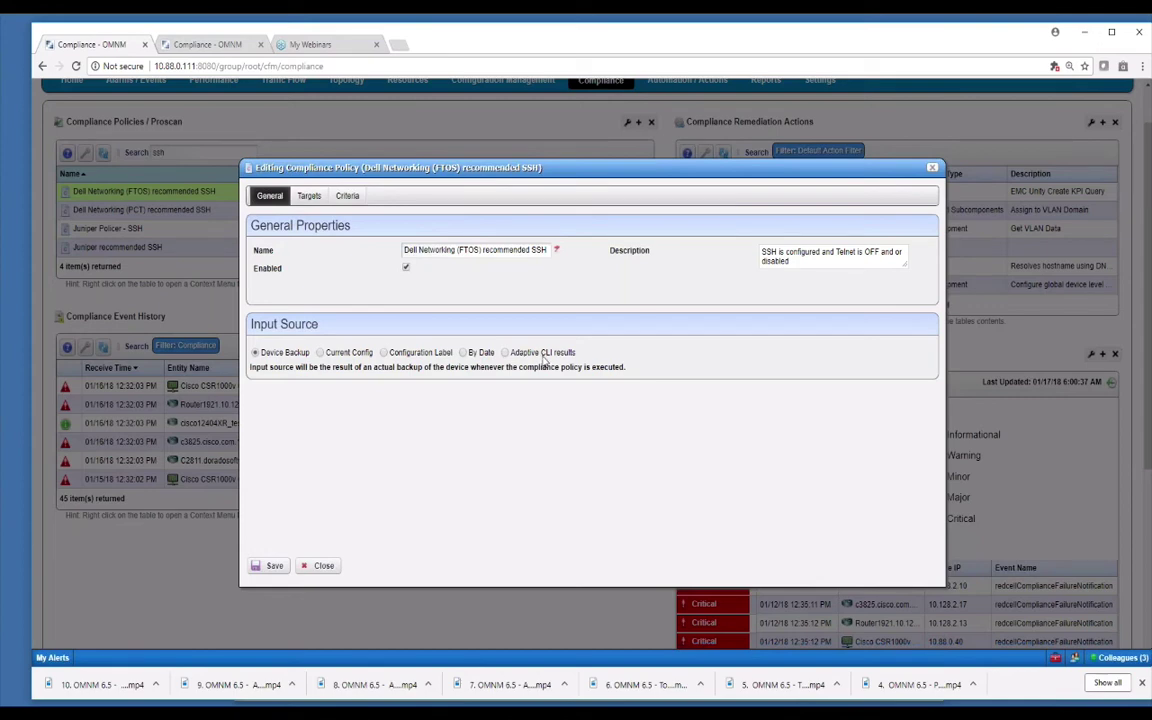
{"action": "left_click", "coordinate": [505, 354]}
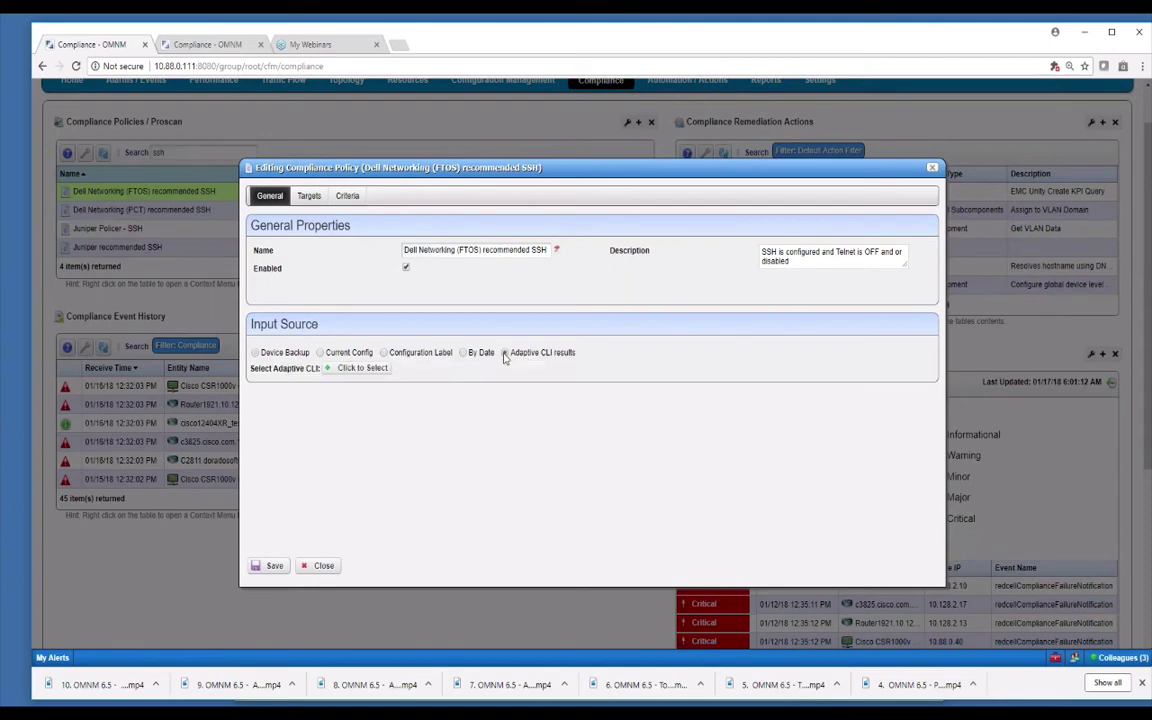
{"action": "left_click", "coordinate": [256, 354]}
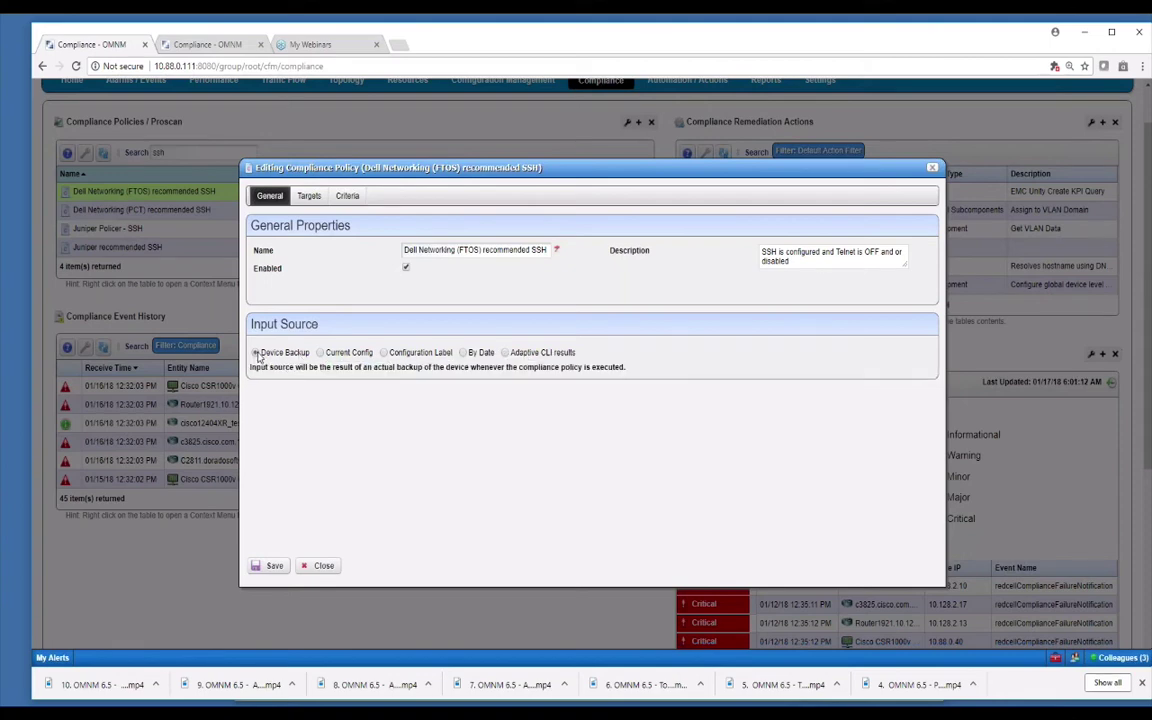
Examine the SSH policy's targets and its match Regex criterion for "ip ssh server", leaving the criterion without applying changes
{"action": "left_click", "coordinate": [309, 197]}
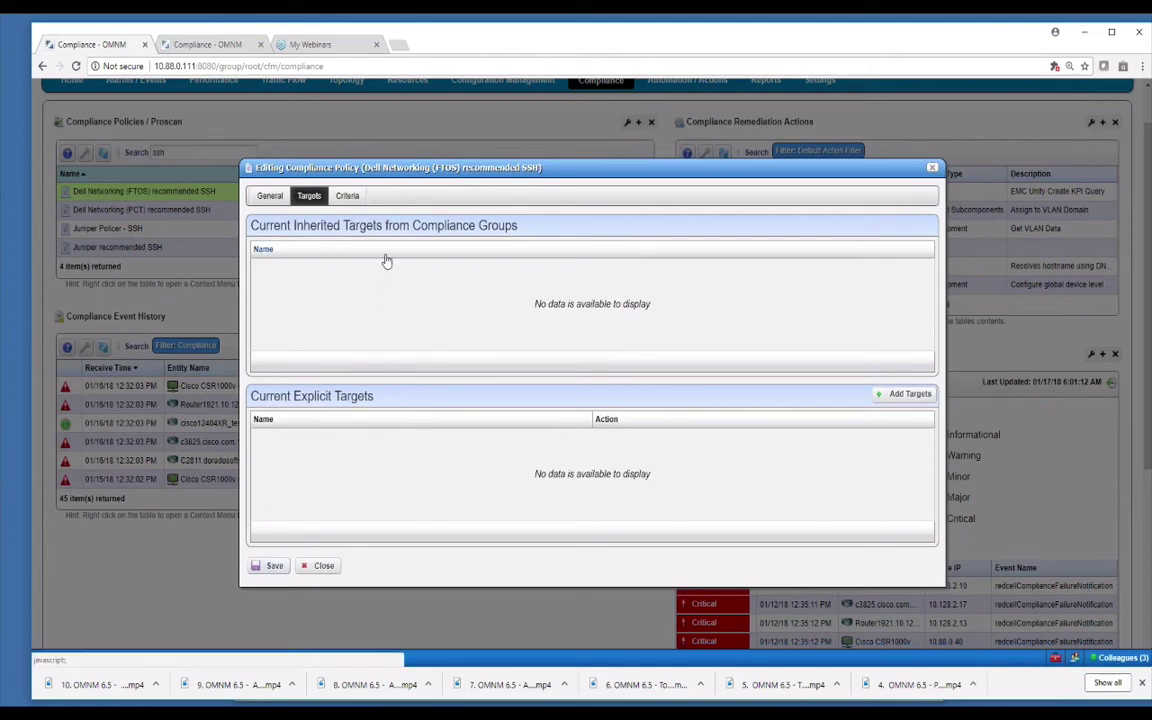
{"action": "left_click", "coordinate": [349, 196]}
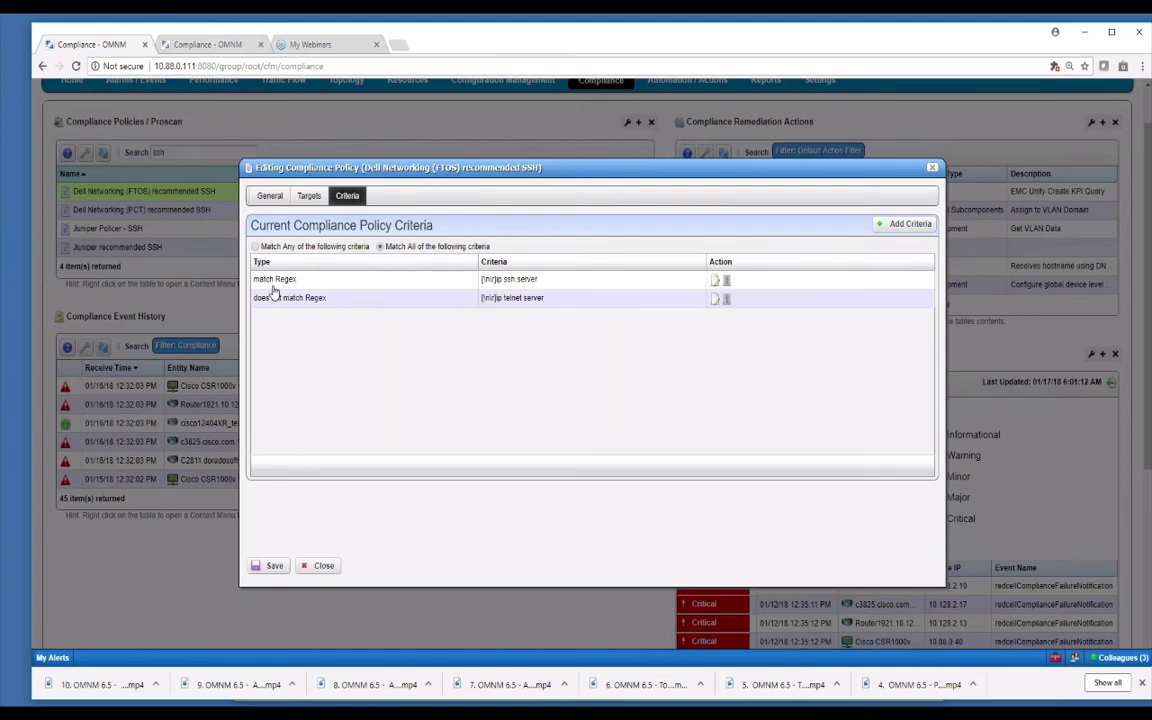
{"action": "left_click", "coordinate": [720, 284]}
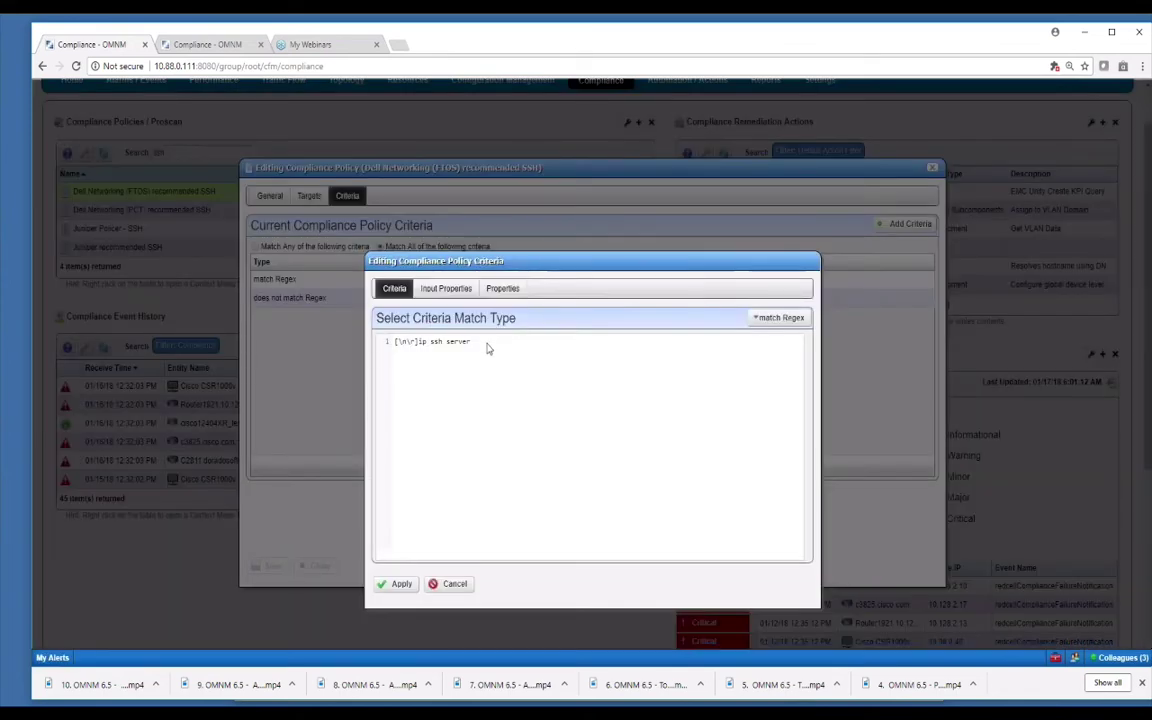
{"action": "left_click_drag", "start_coordinate": [482, 342], "coordinate": [388, 341]}
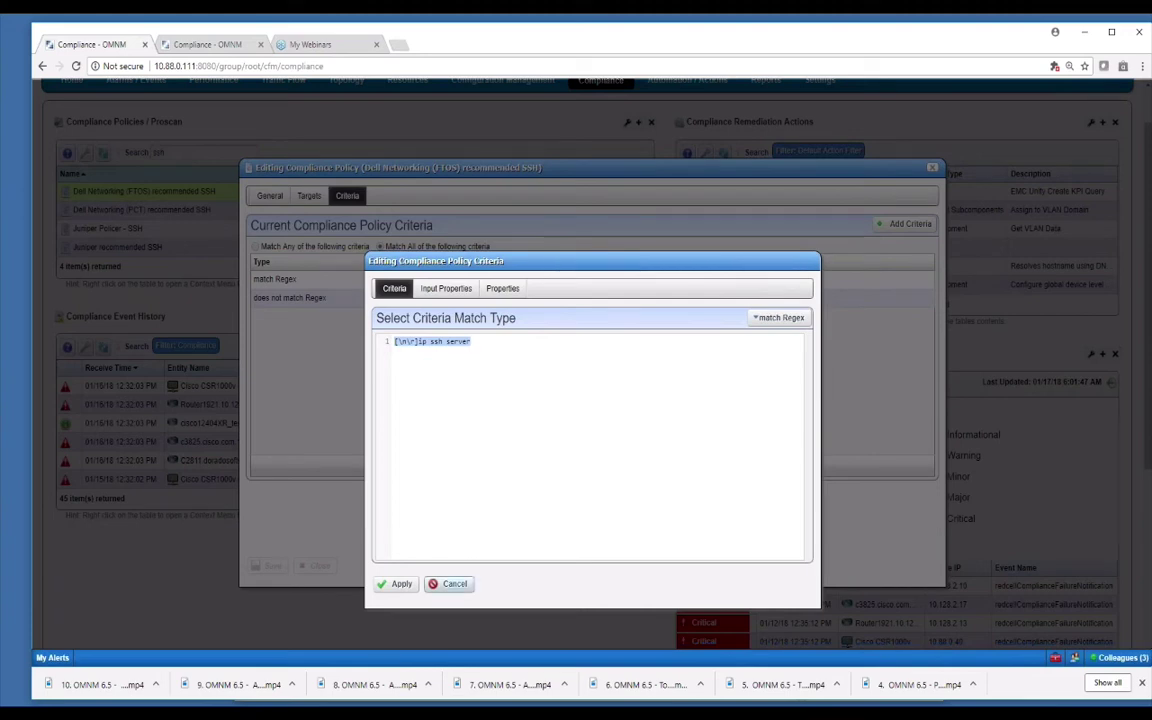
{"action": "left_click", "coordinate": [450, 583]}
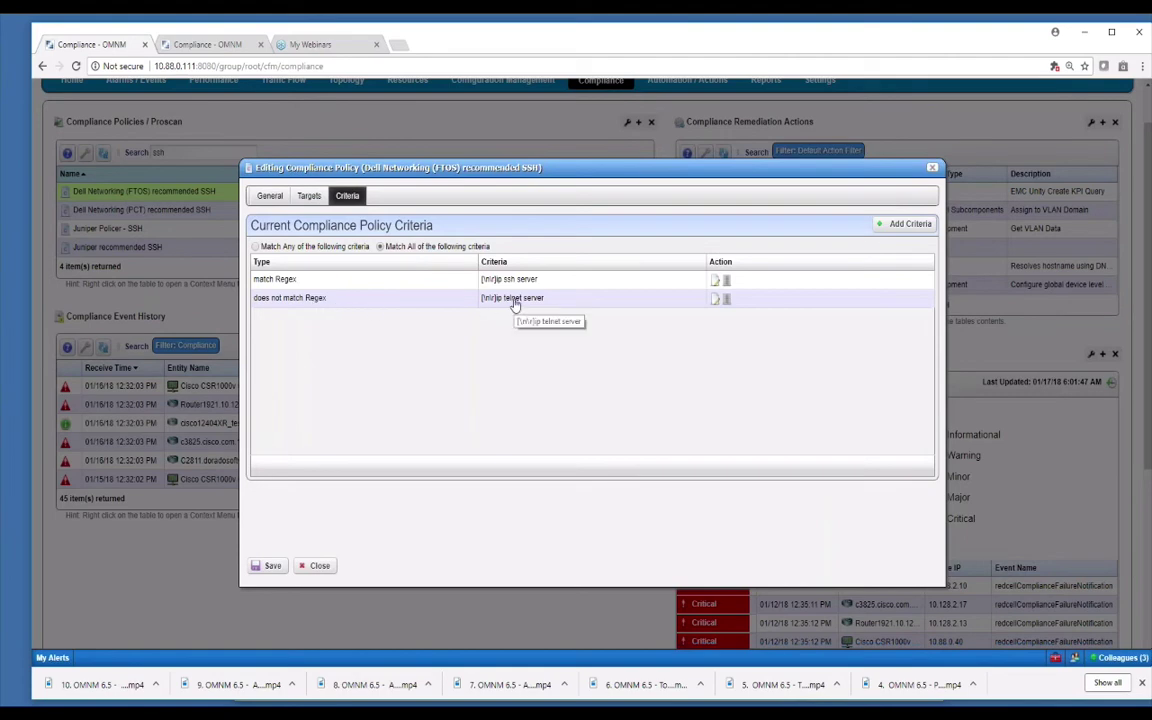
Examine the does not match Regex criterion for "ip telnet server" and close the policy without saving
{"action": "left_click", "coordinate": [715, 299]}
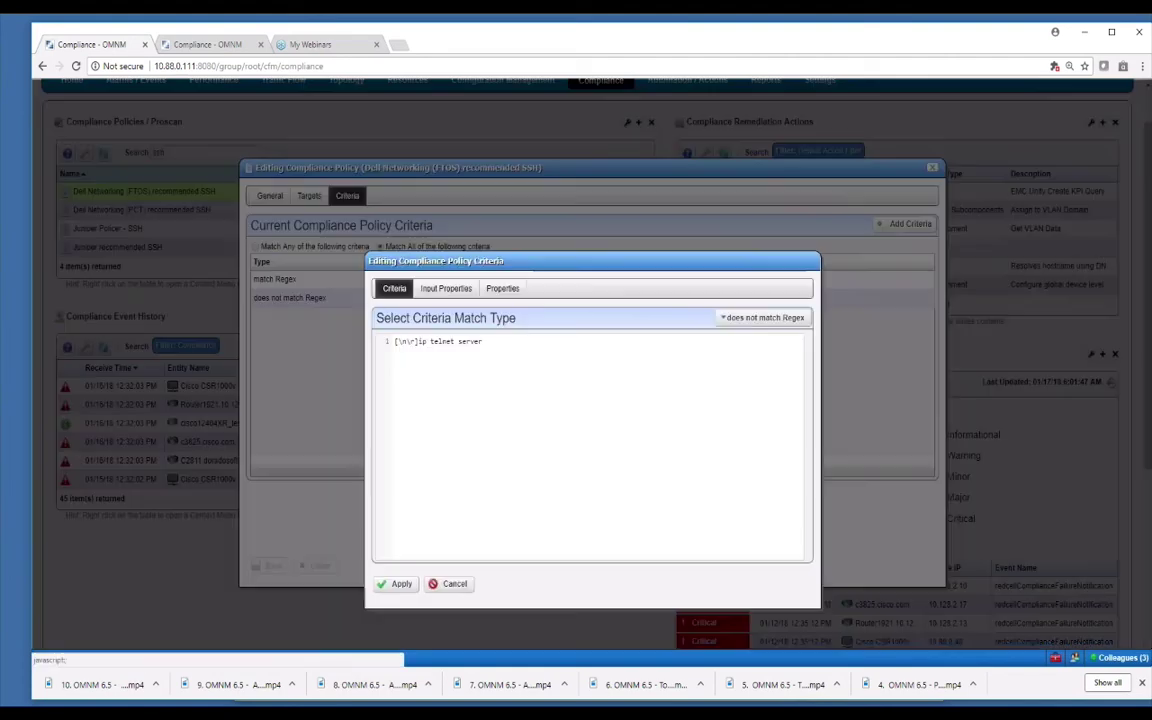
{"action": "left_click", "coordinate": [398, 584]}
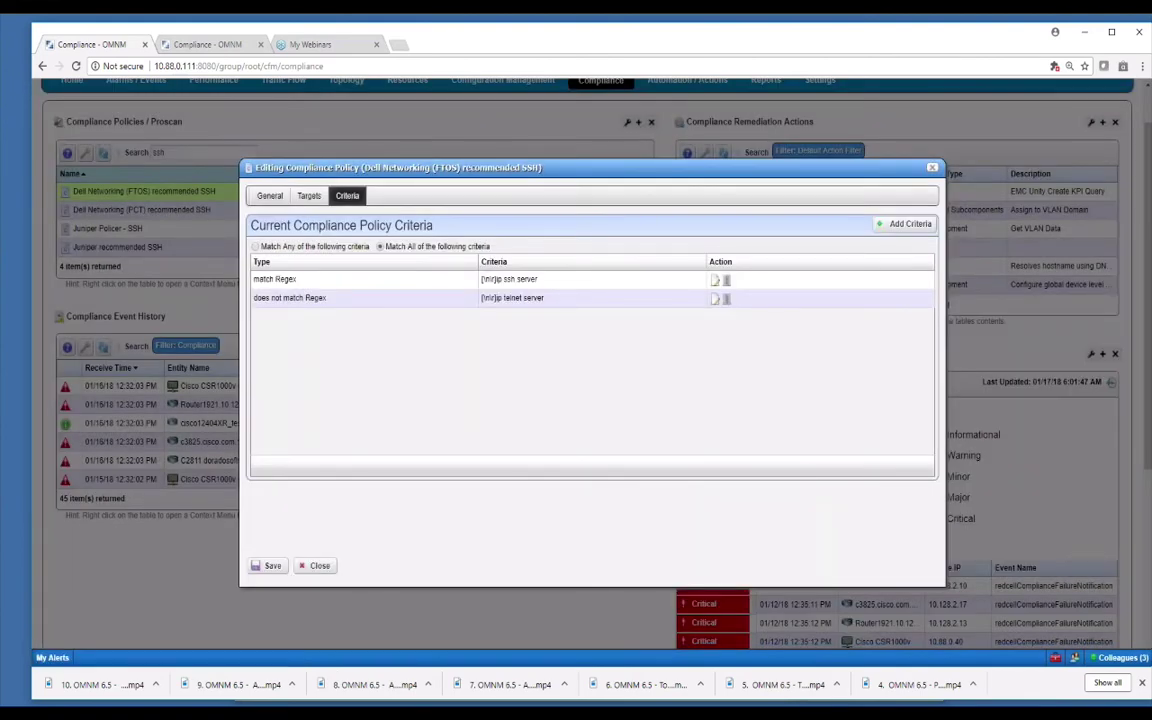
{"action": "left_click", "coordinate": [715, 300]}
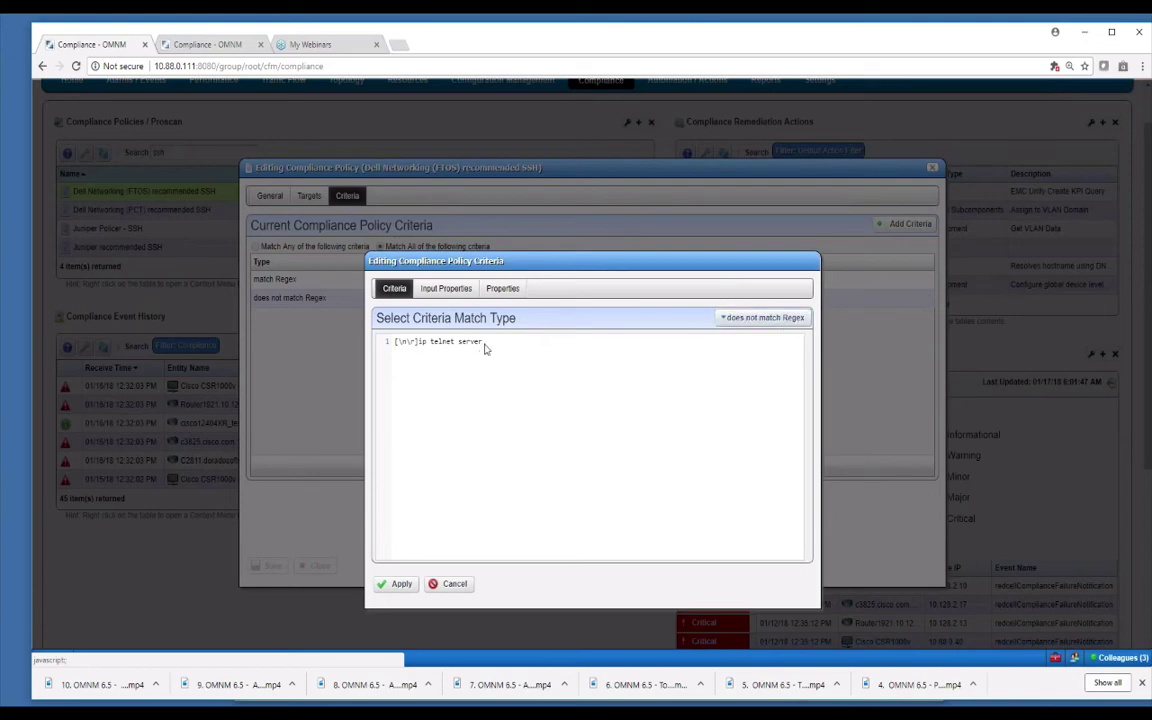
{"action": "left_click_drag", "start_coordinate": [483, 343], "coordinate": [418, 344]}
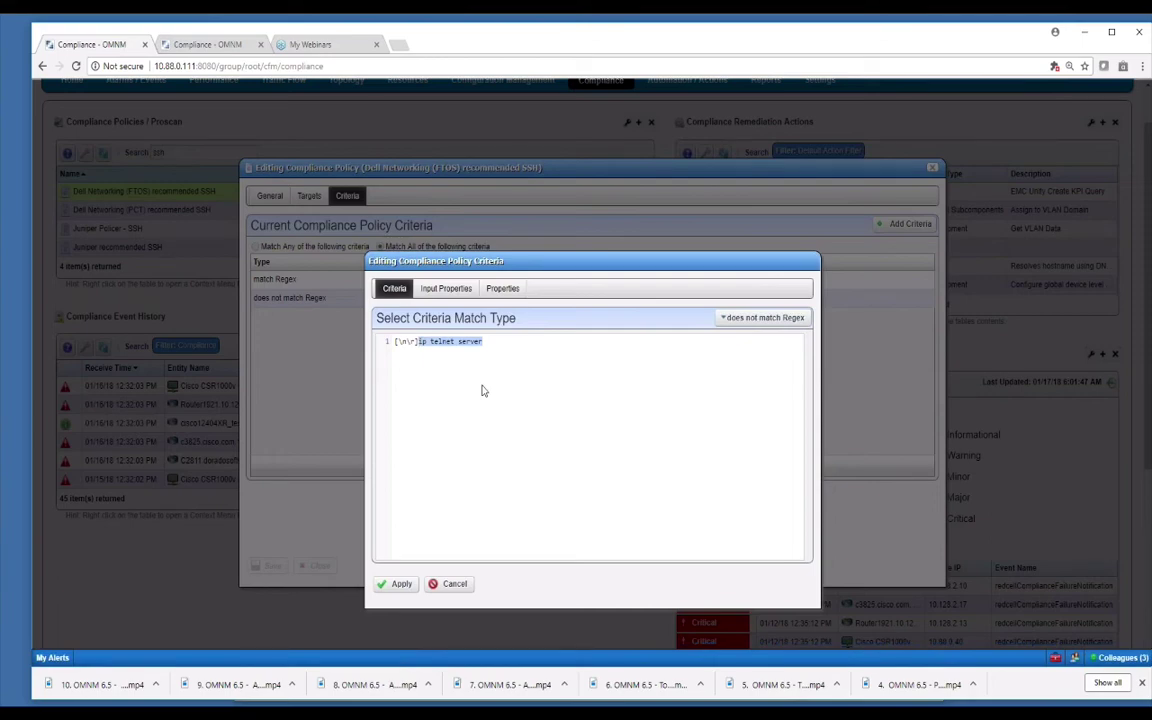
{"action": "left_click", "coordinate": [452, 584]}
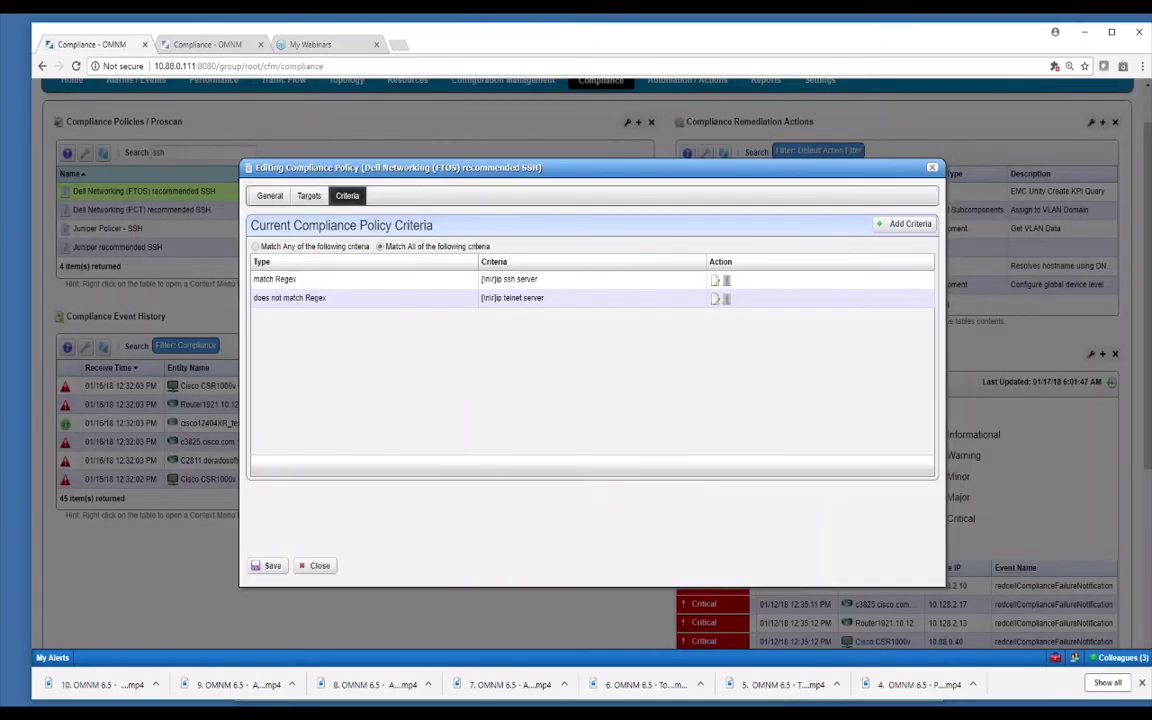
{"action": "left_click", "coordinate": [316, 566]}
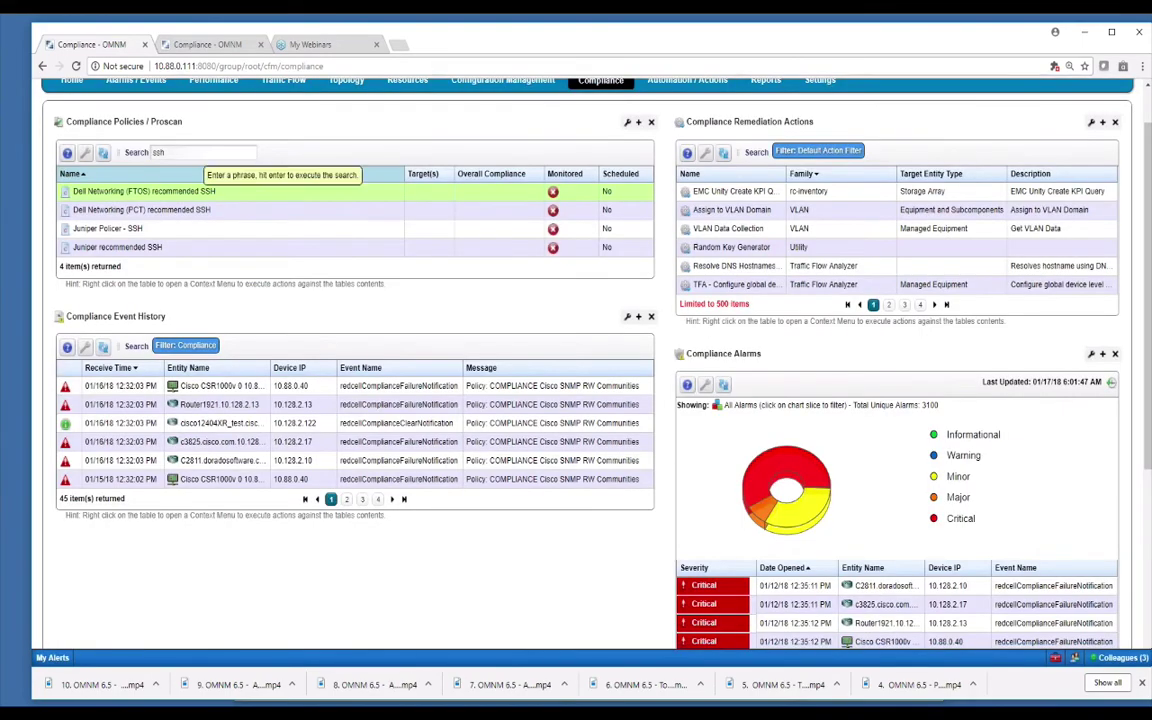
Replace the compliance policy search phrase with "snmp"
{"action": "left_click", "coordinate": [205, 152]}
{"action": "key", "text": "BackSpace"}
{"action": "key", "text": "BackSpace"}
{"action": "key", "text": "BackSpace"}
{"action": "type", "text": "snmp"}
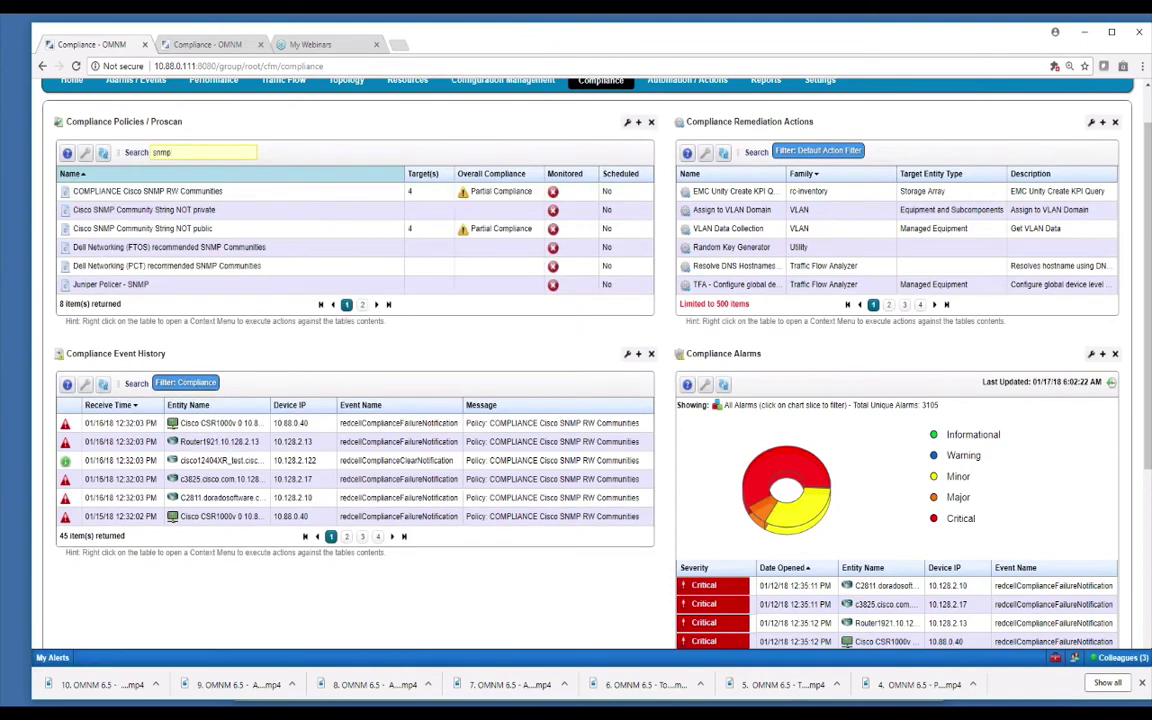
Examine the does not contain criterion of the Cisco SNMP Community String NOT public policy, and close the policy without saving
{"action": "right_click", "coordinate": [175, 233]}
{"action": "left_click", "coordinate": [190, 251]}
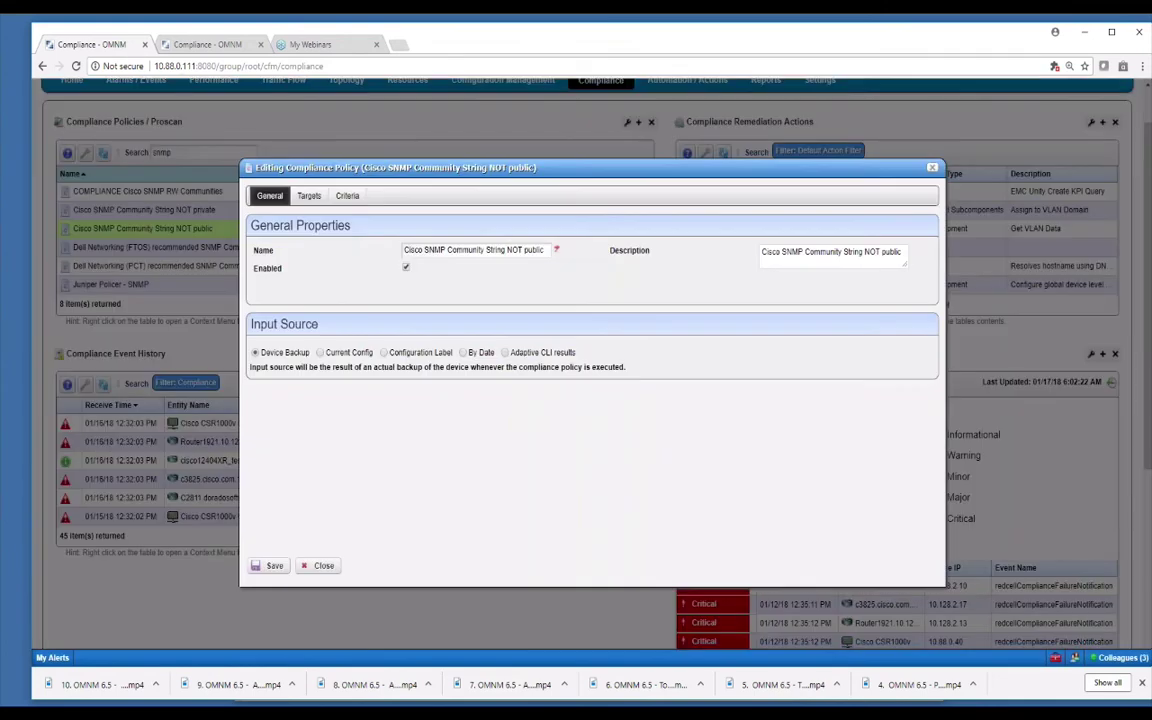
{"action": "left_click", "coordinate": [347, 196]}
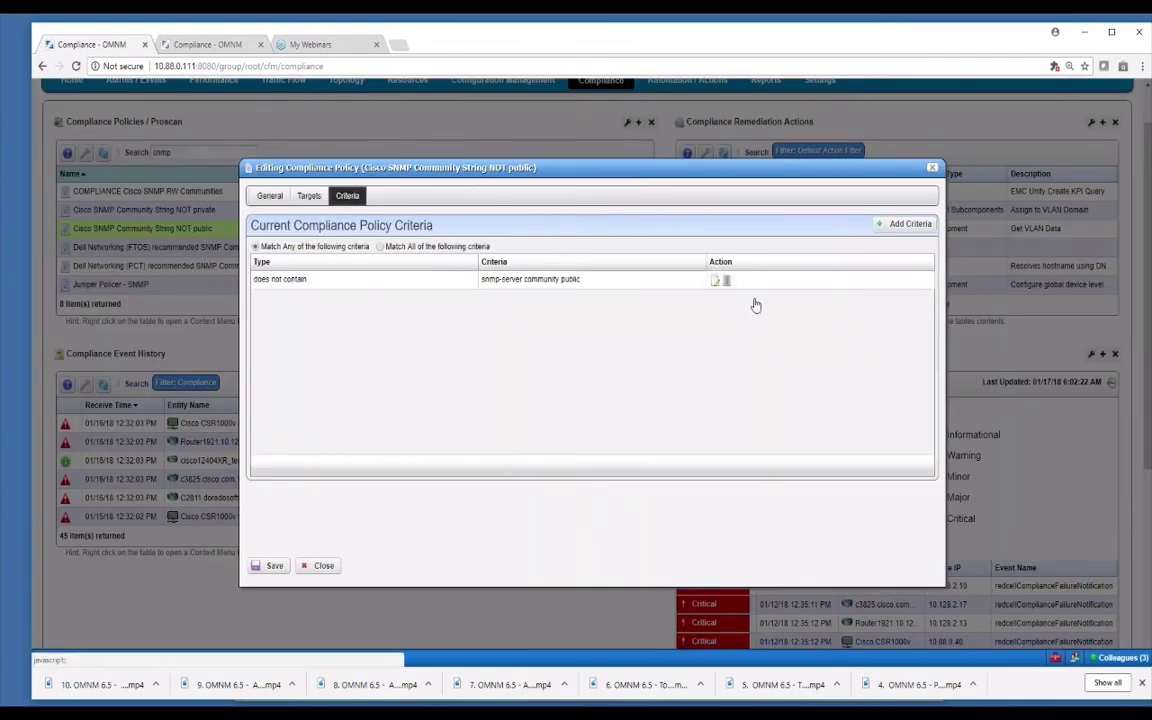
{"action": "left_click", "coordinate": [715, 281]}
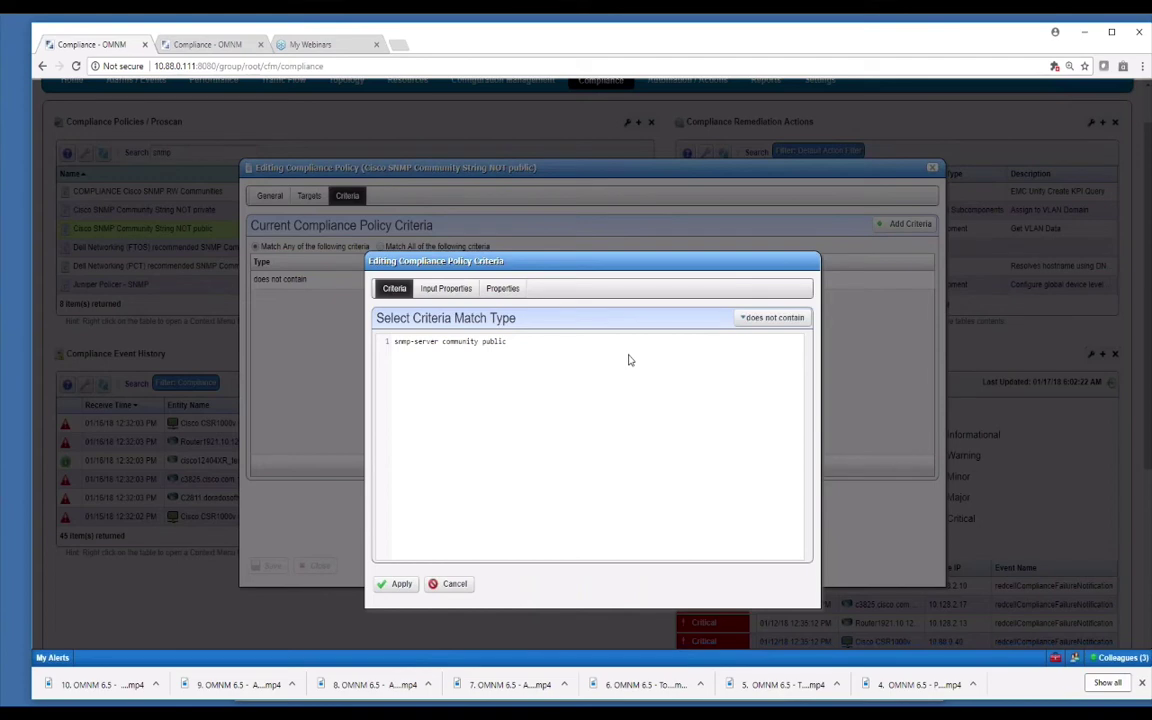
{"action": "left_click_drag", "start_coordinate": [515, 343], "coordinate": [392, 345]}
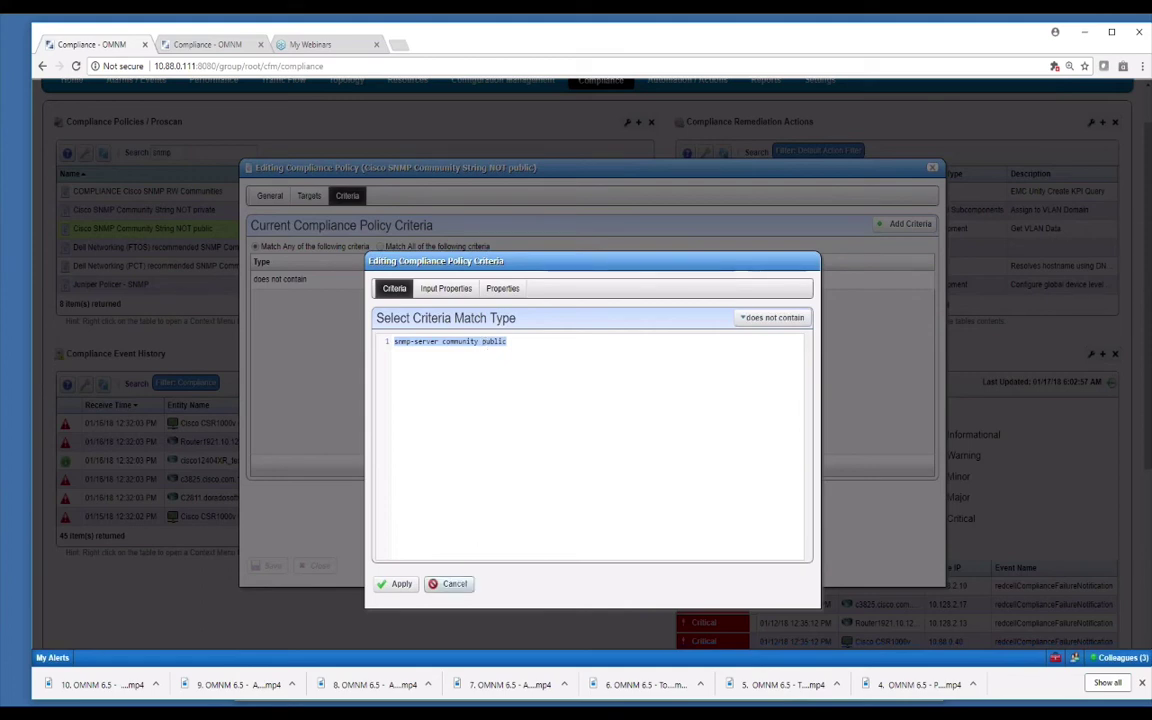
{"action": "left_click", "coordinate": [455, 584]}
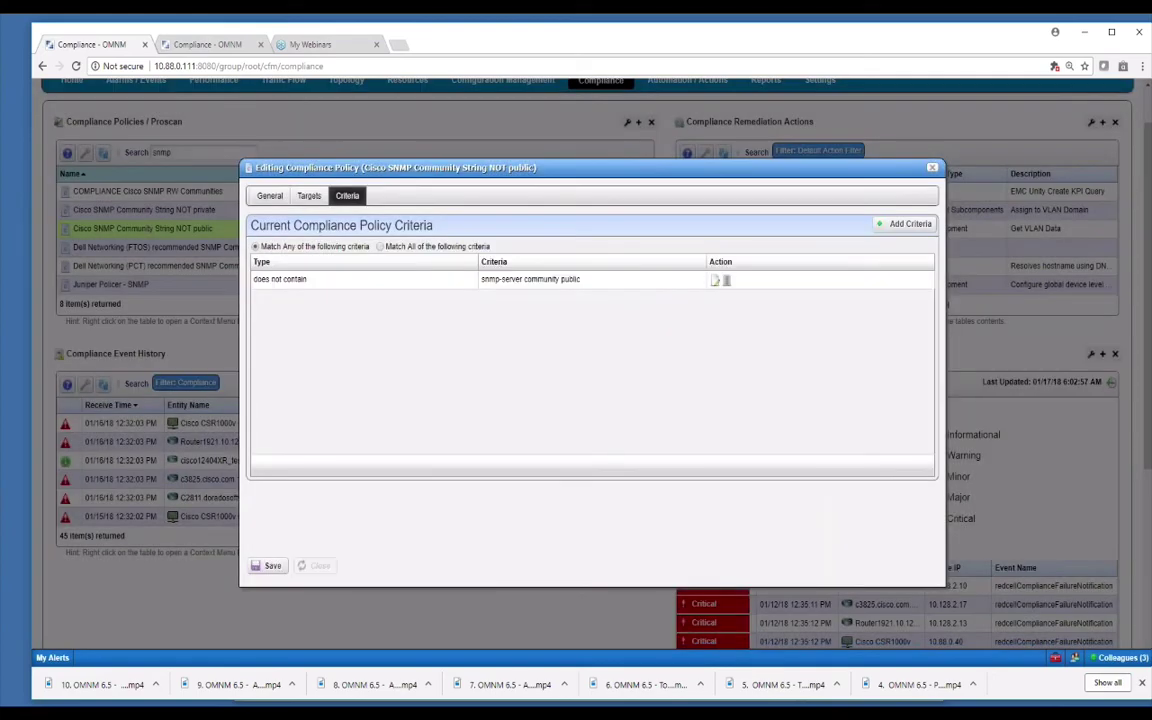
{"action": "left_click", "coordinate": [318, 567]}
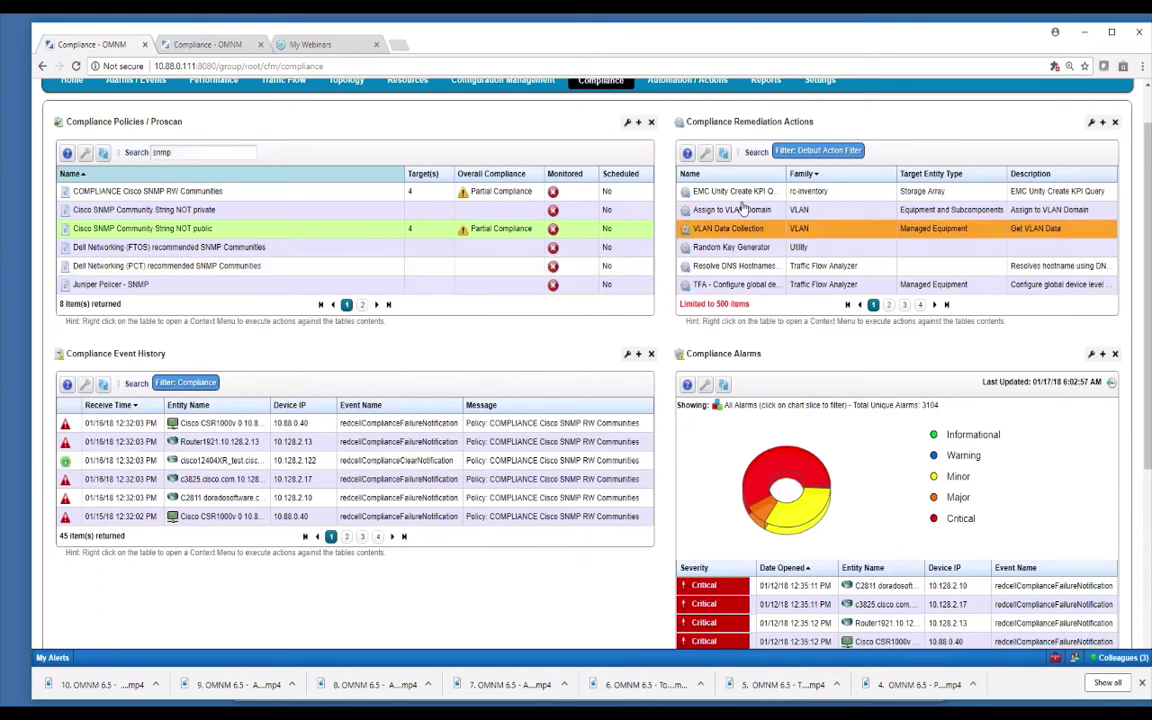
Clear the Default Action Filter on the compliance remediation actions and search them for "compliance"
{"action": "left_click", "coordinate": [757, 153]}
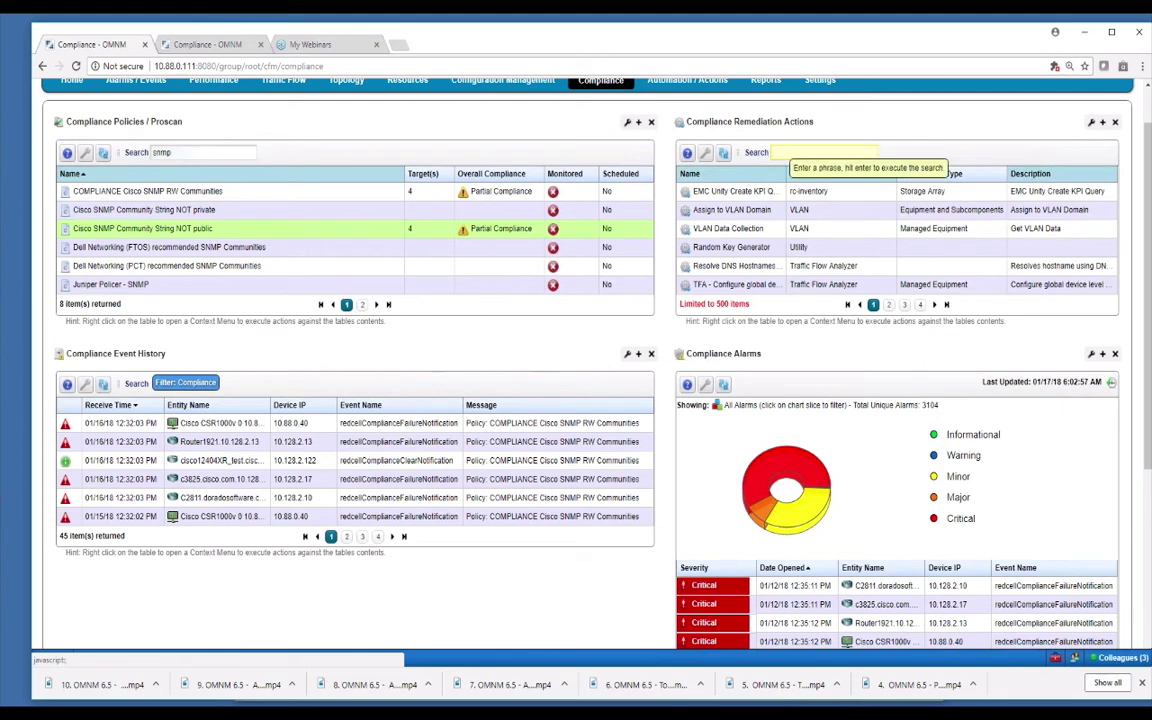
{"action": "type", "text": "compl"}
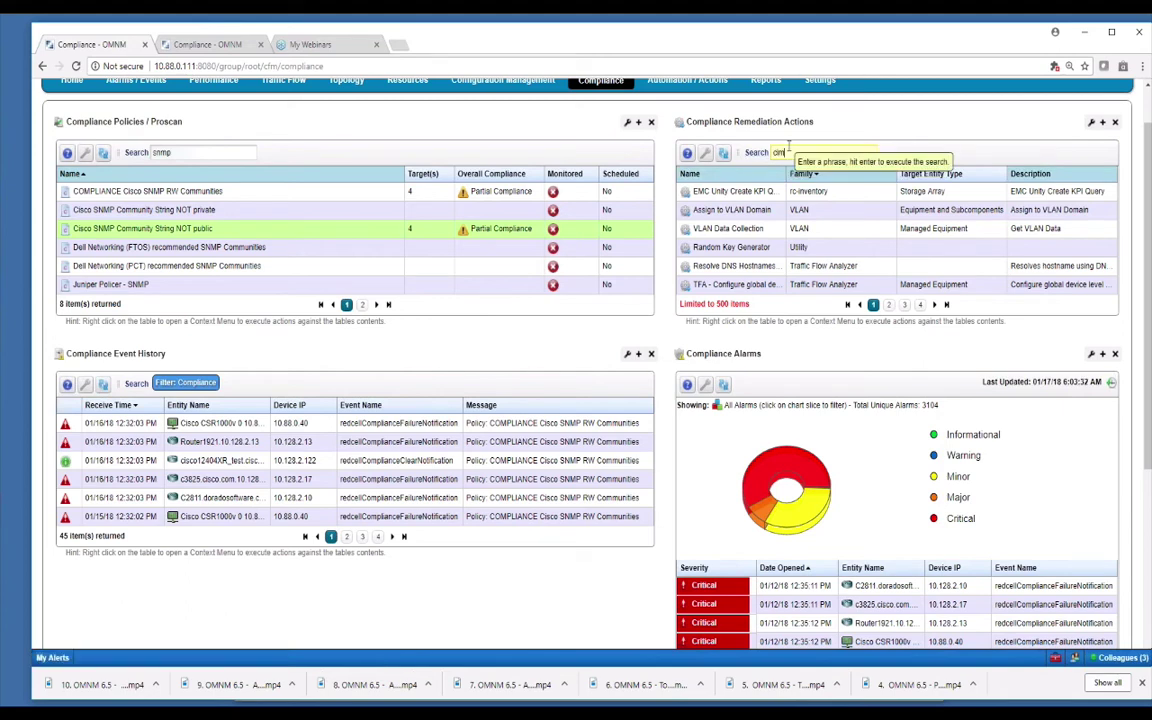
{"action": "type", "text": "iance"}
{"action": "key", "text": "Return"}
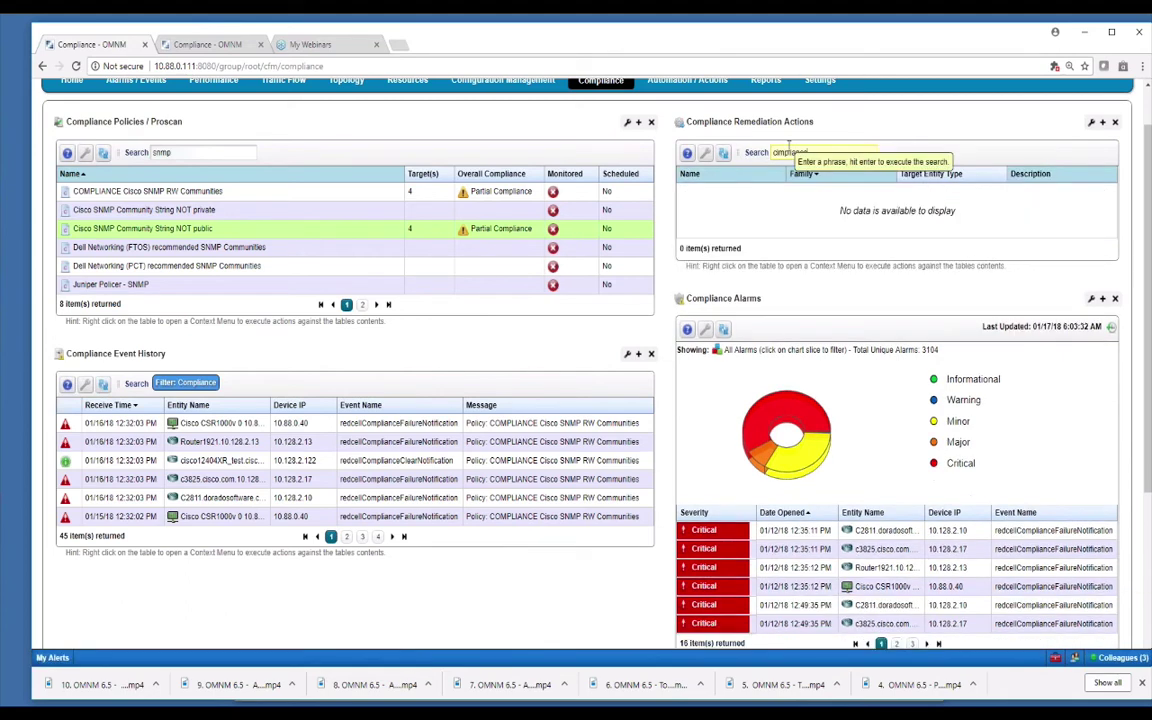
{"action": "double_click", "coordinate": [828, 151]}
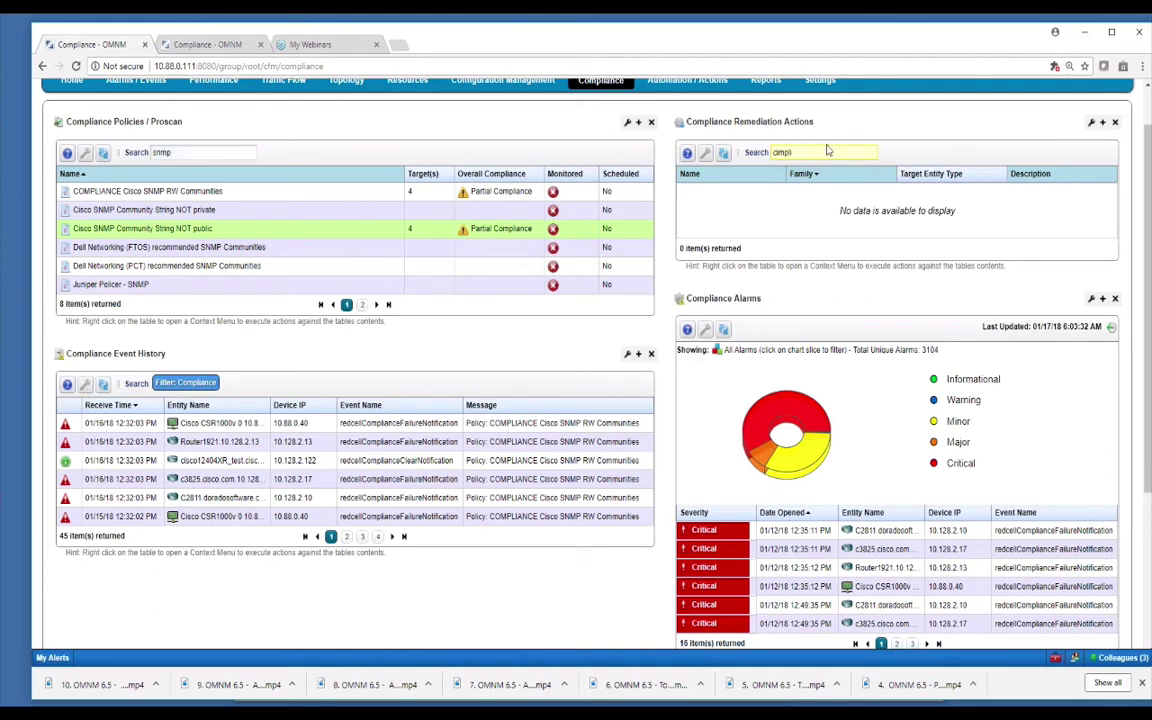
{"action": "type", "text": "compliance"}
{"action": "key", "text": "Return"}
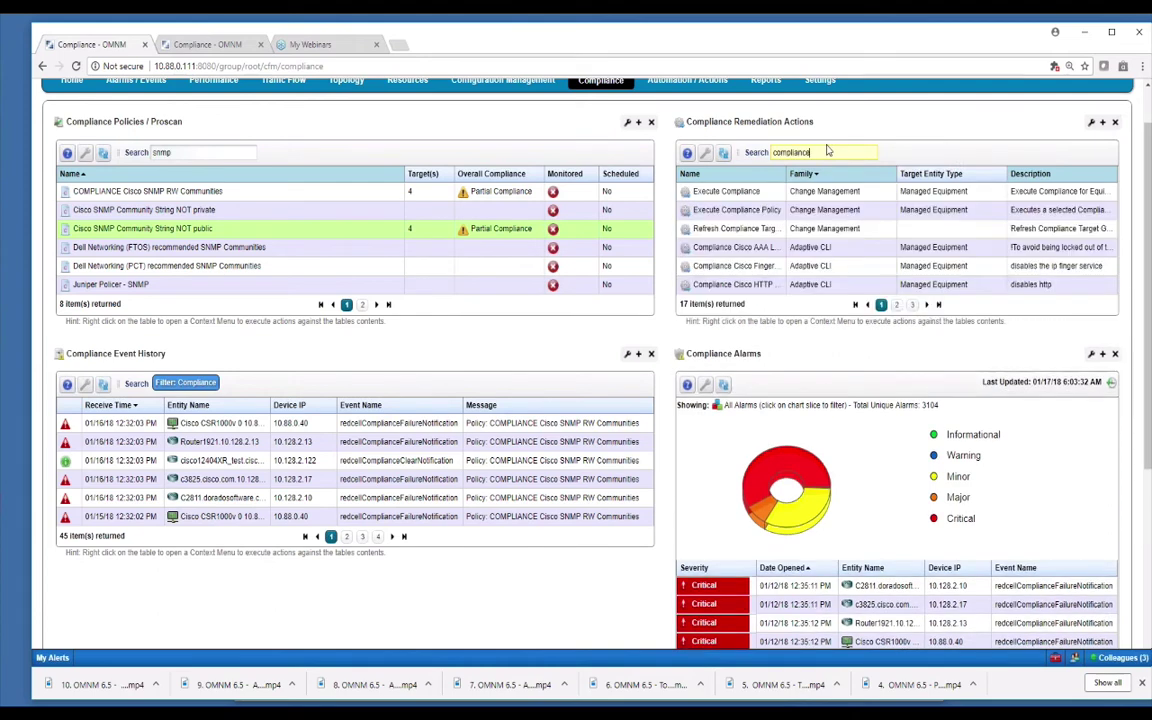
Widen the Name column of the remediation actions and review all result pages, returning to the first one
{"action": "left_click", "coordinate": [896, 305]}
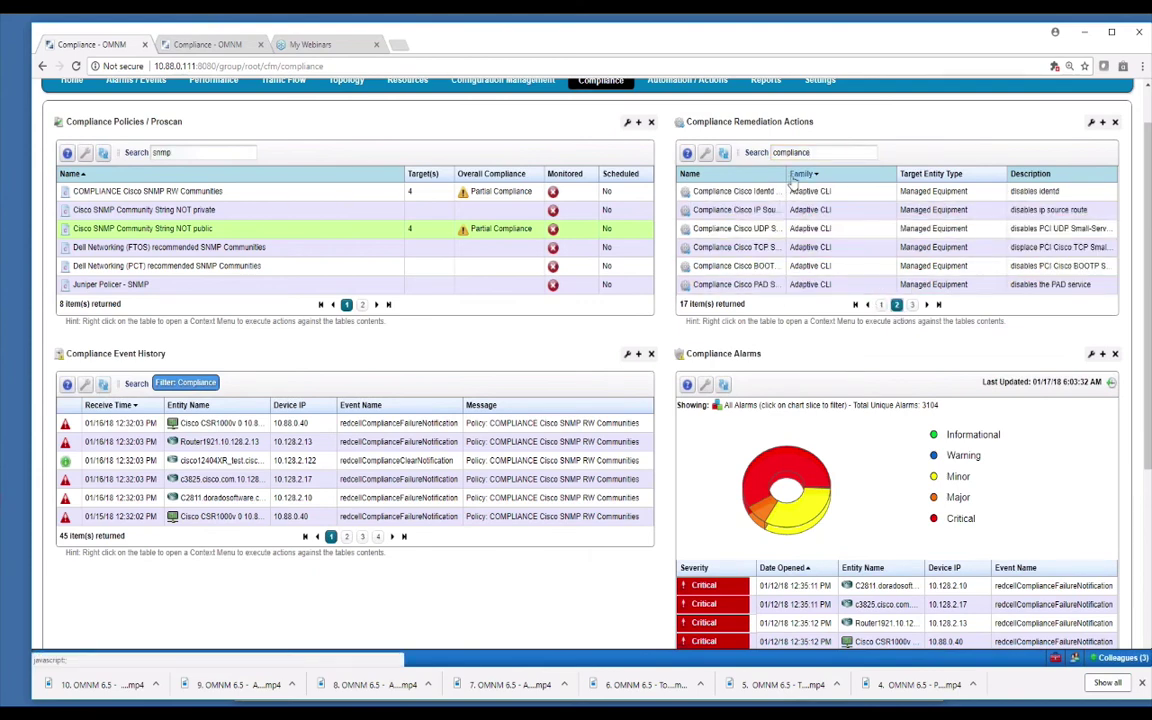
{"action": "left_click_drag", "start_coordinate": [787, 174], "coordinate": [858, 174]}
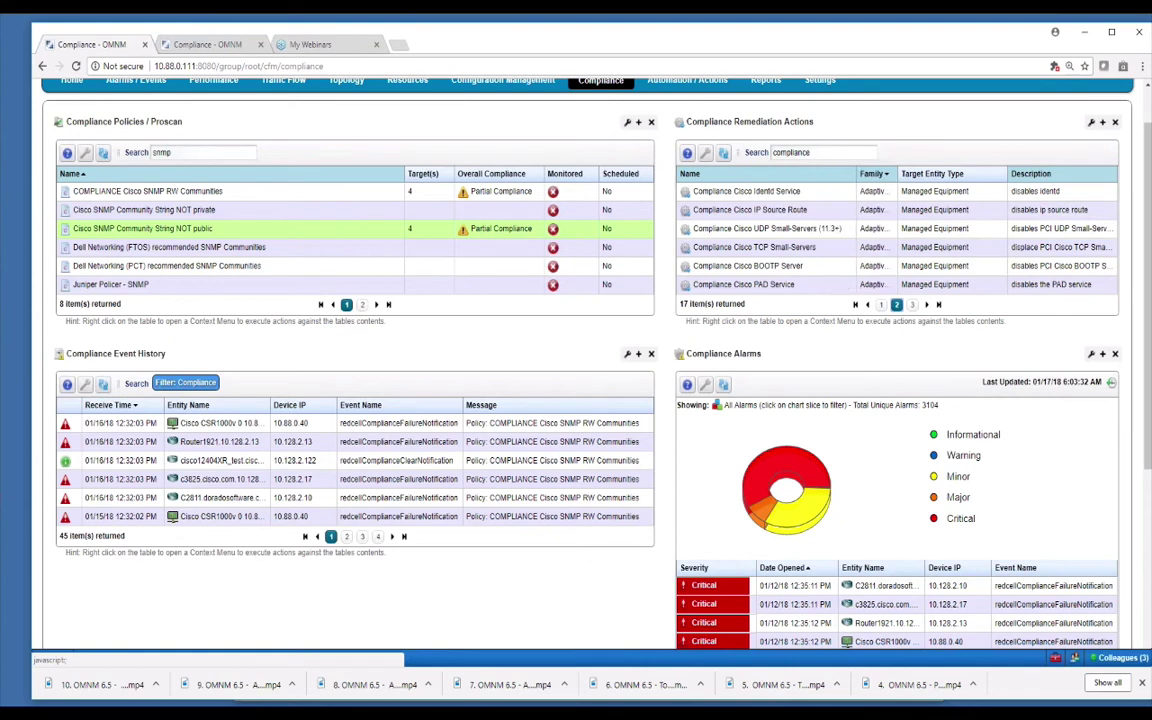
{"action": "left_click", "coordinate": [912, 304]}
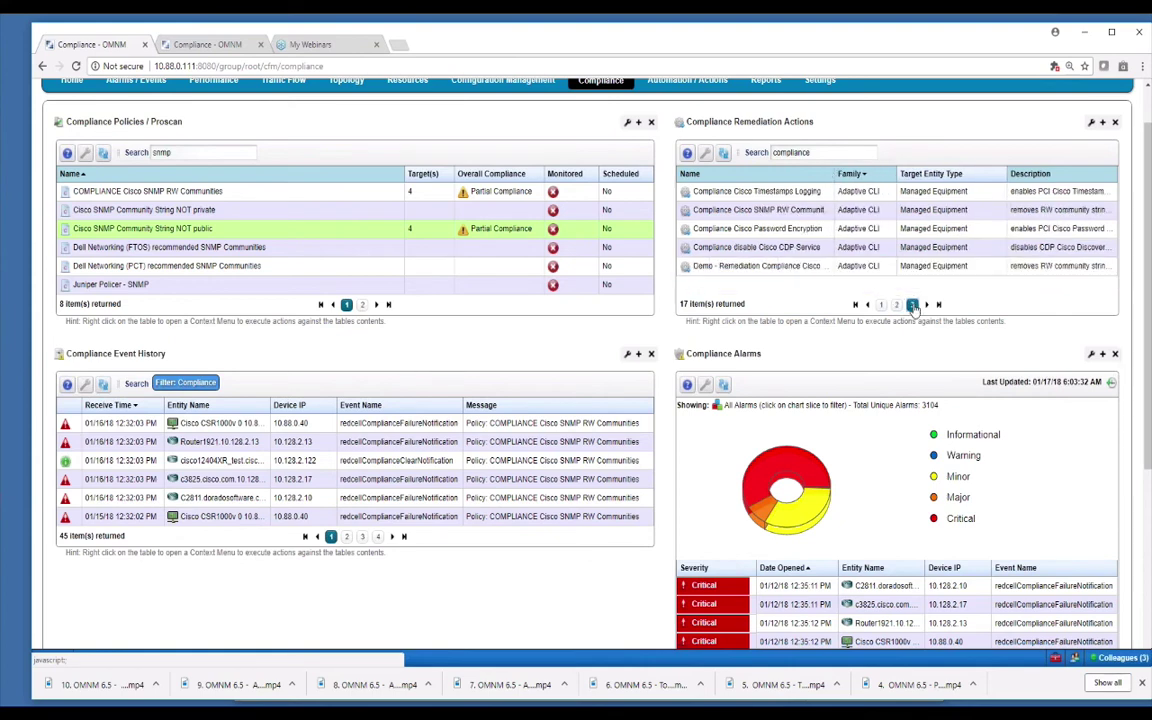
{"action": "left_click", "coordinate": [896, 305]}
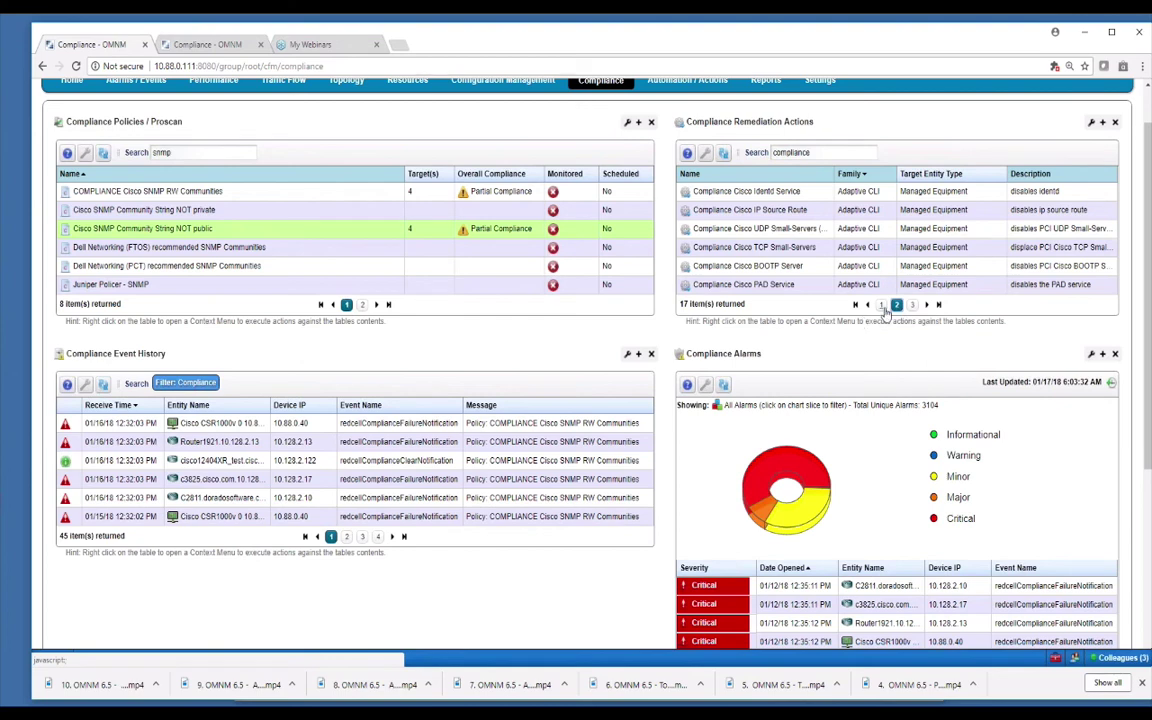
{"action": "left_click", "coordinate": [881, 305]}
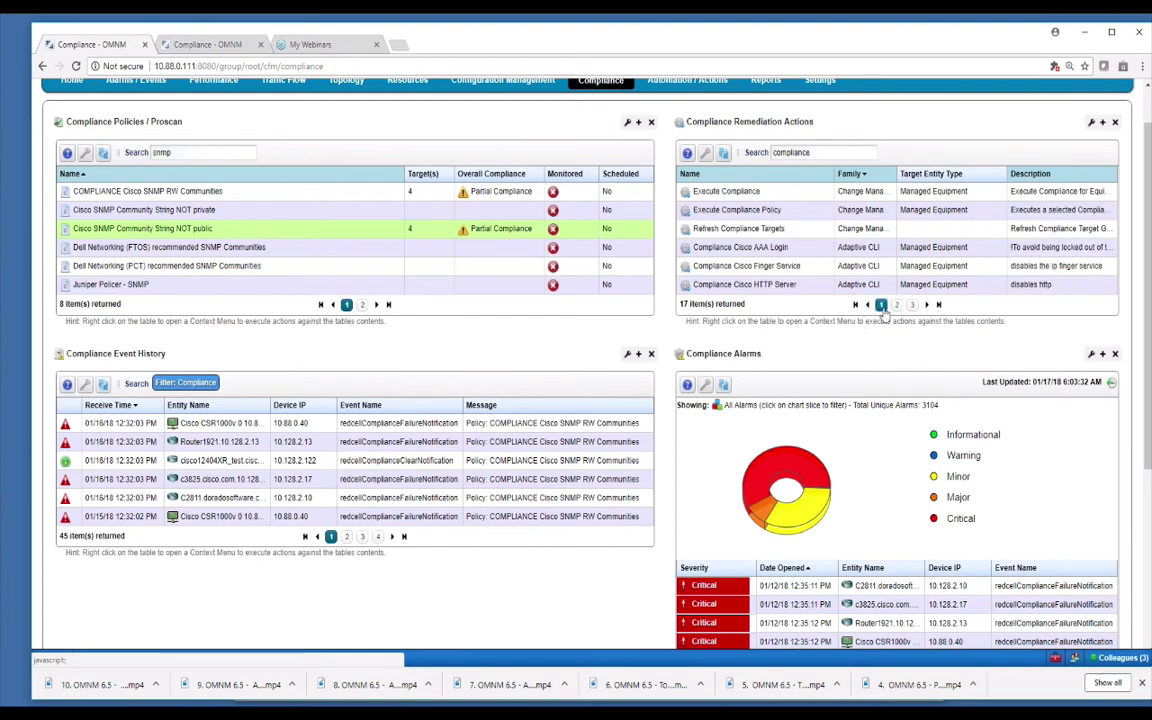
Examine the script content of the Compliance Cisco AAA Login remediation action, and close the script viewer
{"action": "right_click", "coordinate": [763, 254]}
{"action": "right_click", "coordinate": [793, 250]}
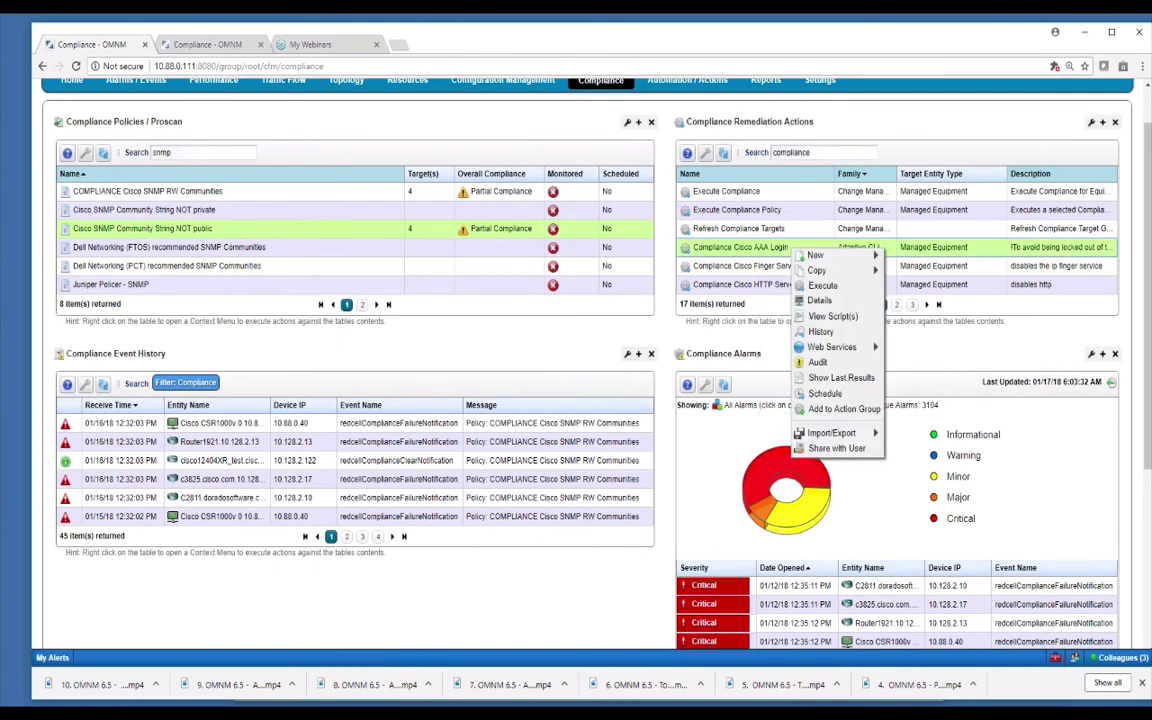
{"action": "left_click", "coordinate": [822, 316]}
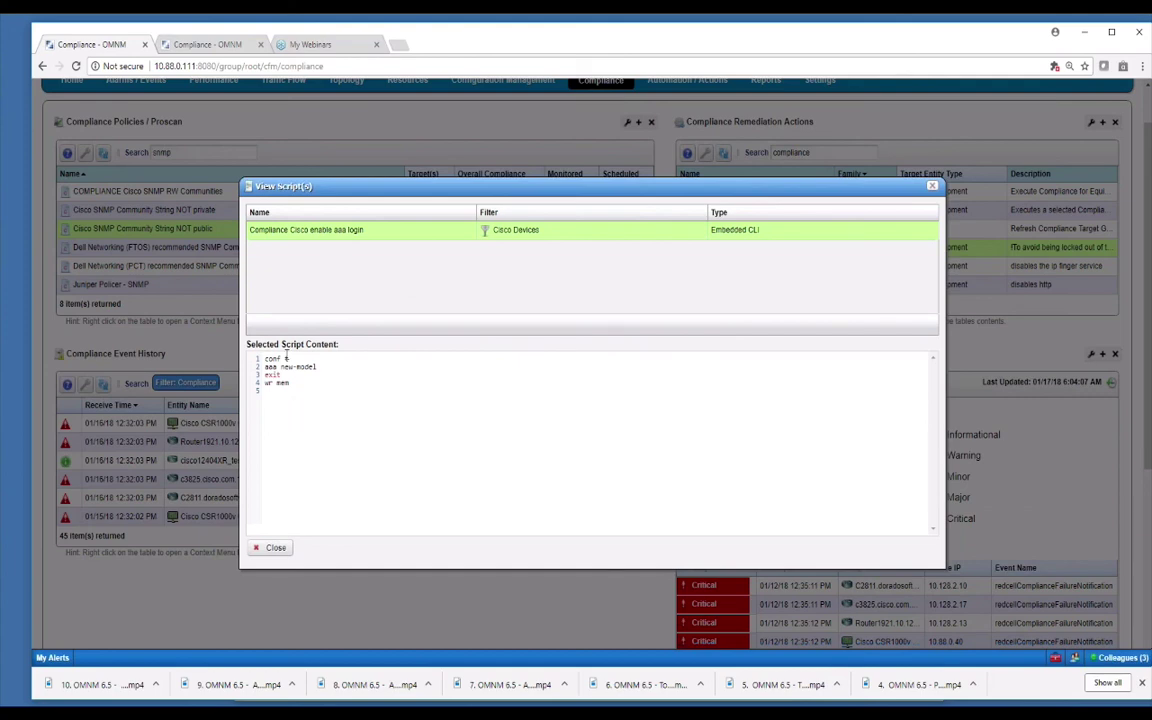
{"action": "left_click", "coordinate": [330, 233]}
{"action": "mouse_move", "coordinate": [265, 367]}
{"action": "left_mouse_down"}
{"action": "mouse_move", "coordinate": [318, 368]}
{"action": "mouse_move", "coordinate": [282, 376]}
{"action": "left_mouse_up"}
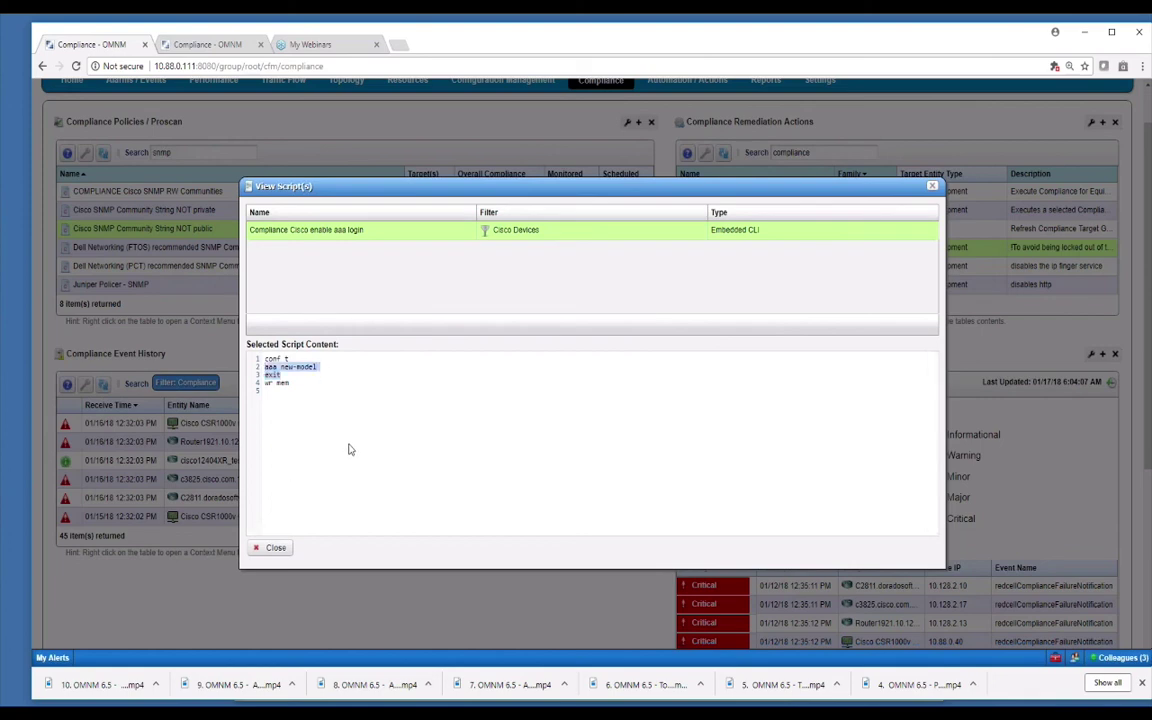
{"action": "left_click", "coordinate": [349, 478]}
{"action": "left_click", "coordinate": [272, 547]}
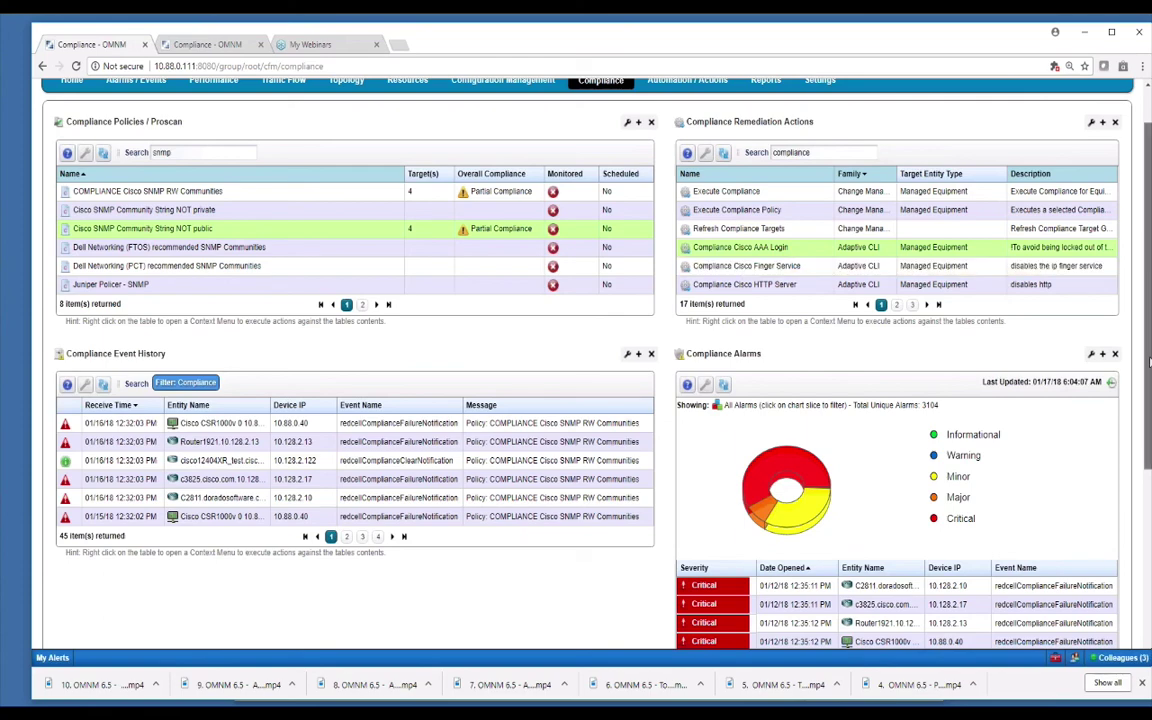
{"action": "scroll", "coordinate": [1149, 362], "scroll_direction": "down", "scroll_amount": 3}
{"action": "scroll", "coordinate": [1149, 370], "scroll_direction": "up", "scroll_amount": 2}
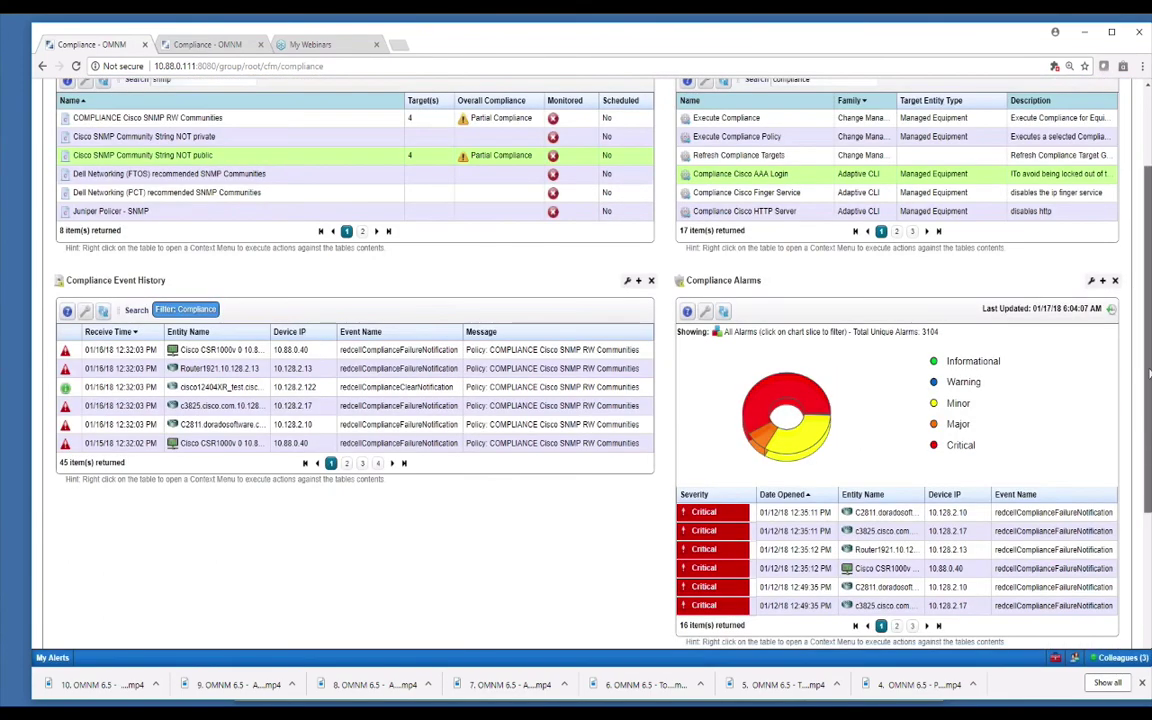
{"action": "scroll", "coordinate": [1149, 373], "scroll_direction": "up", "scroll_amount": 2}
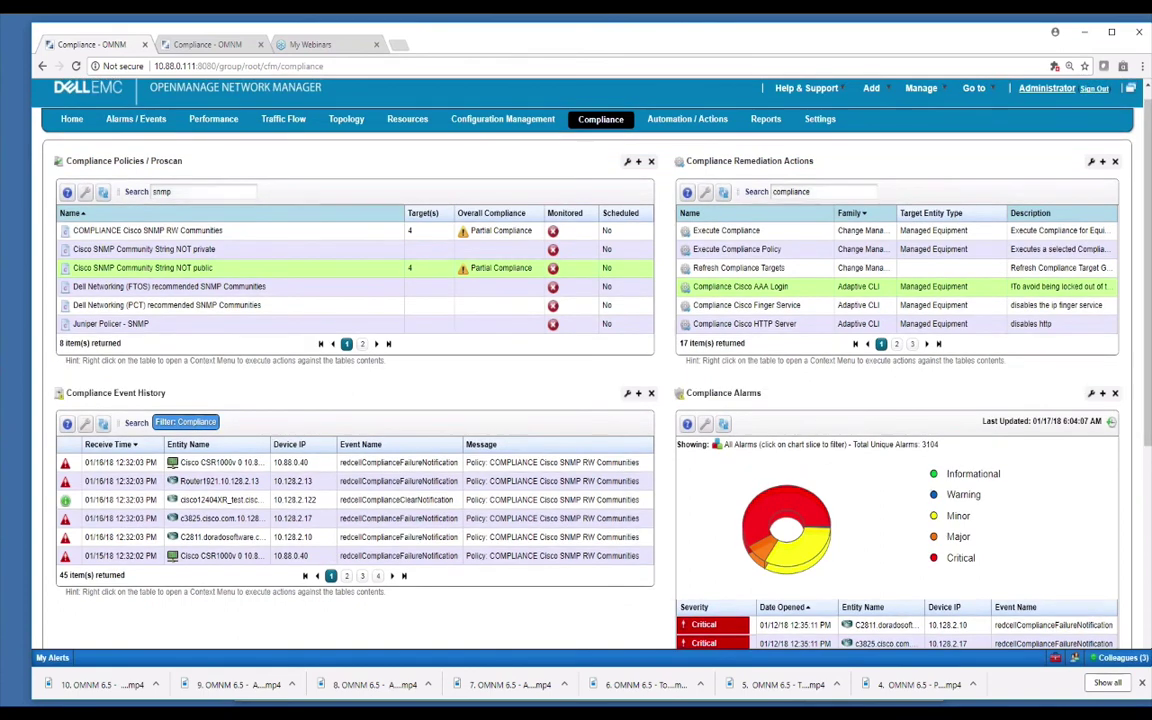
Switch to the PowerPoint slide show and advance to the "Thanks for Watching" slide
{"action": "key", "text": "alt+Tab"}
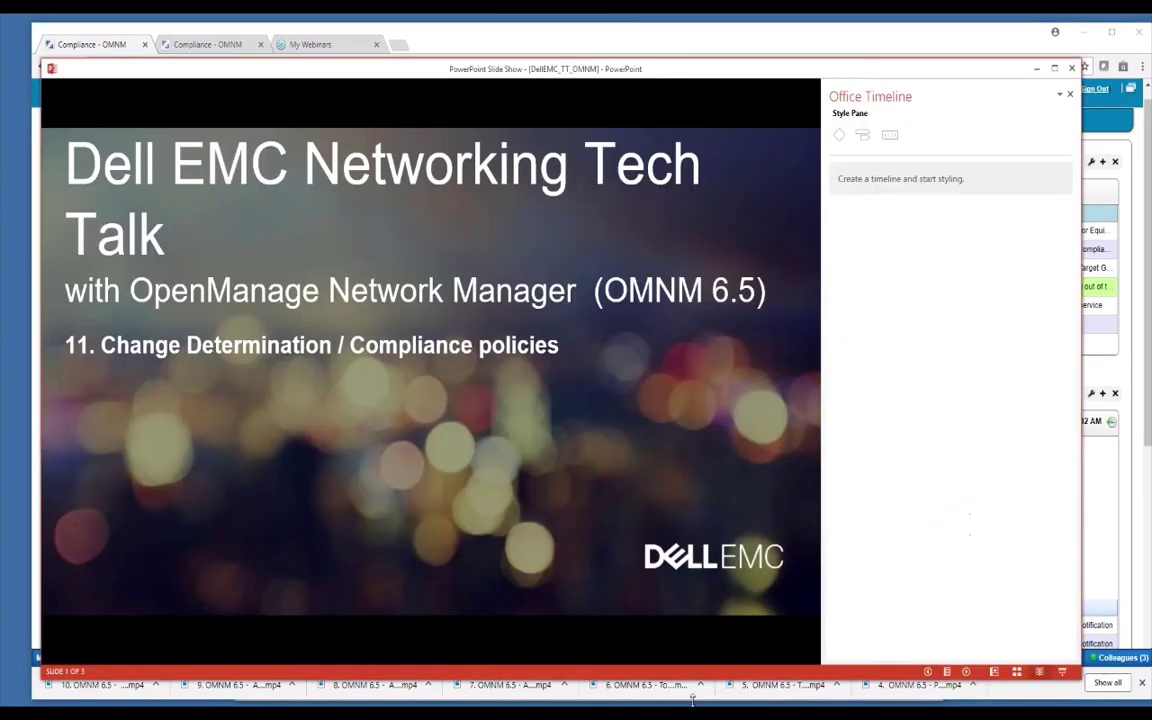
{"action": "left_click", "coordinate": [519, 577]}
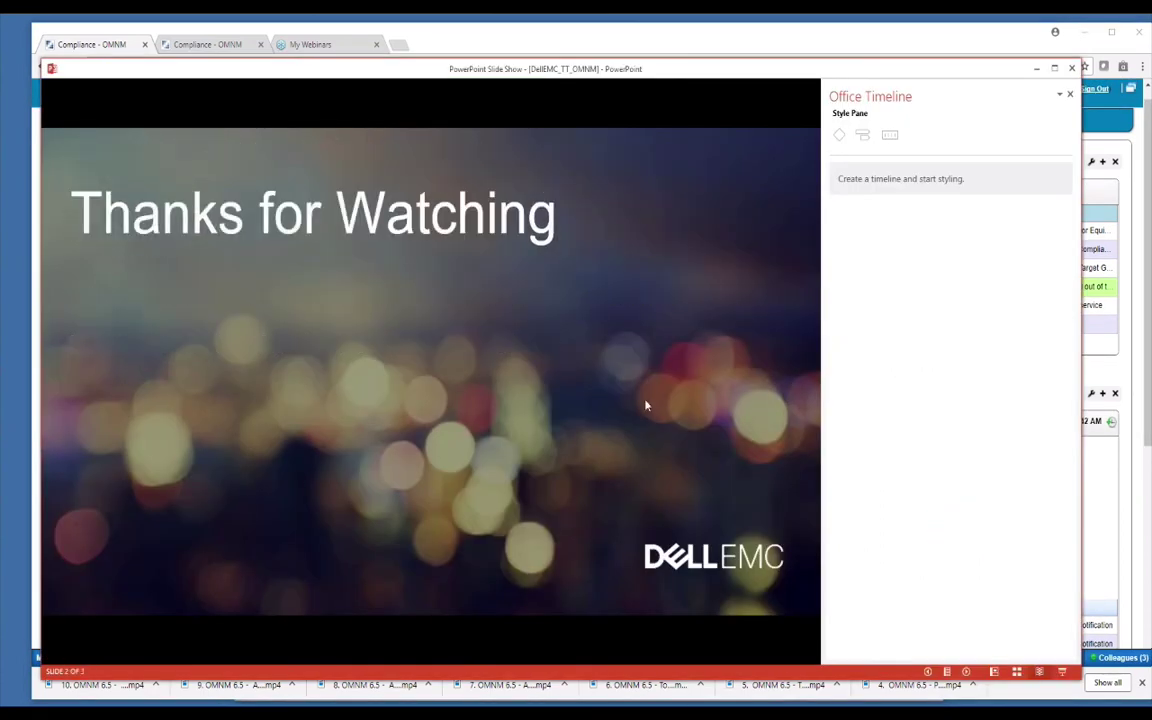
{"action": "left_click", "coordinate": [1140, 44]}
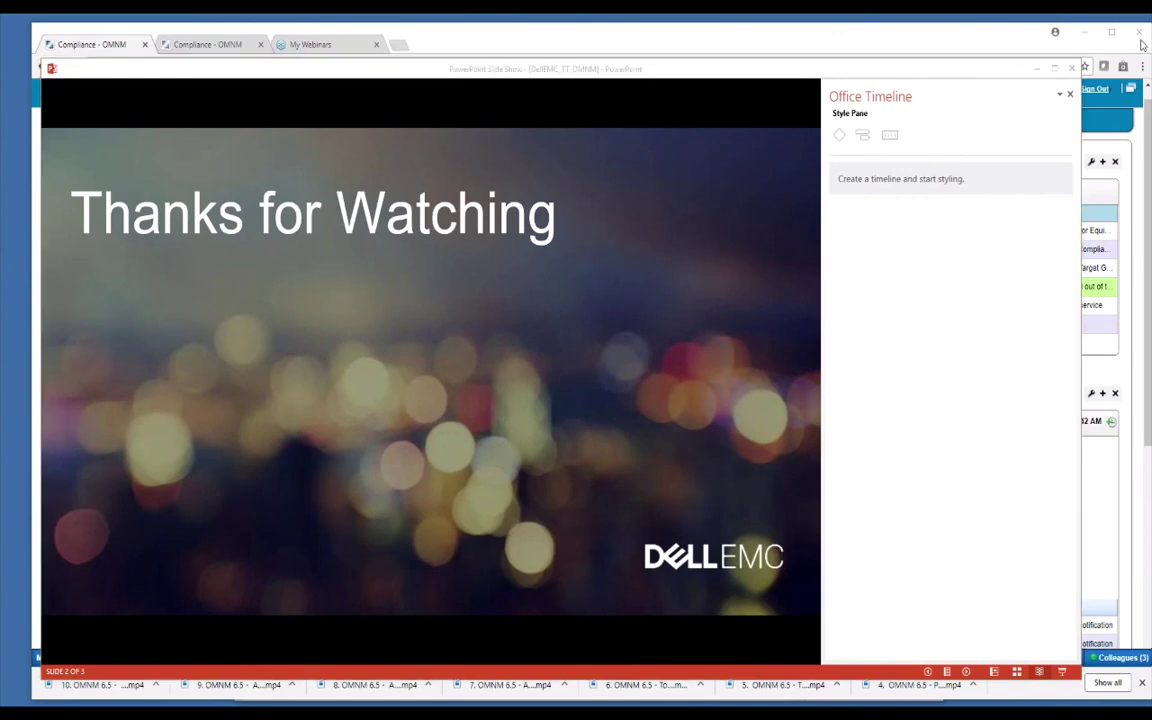